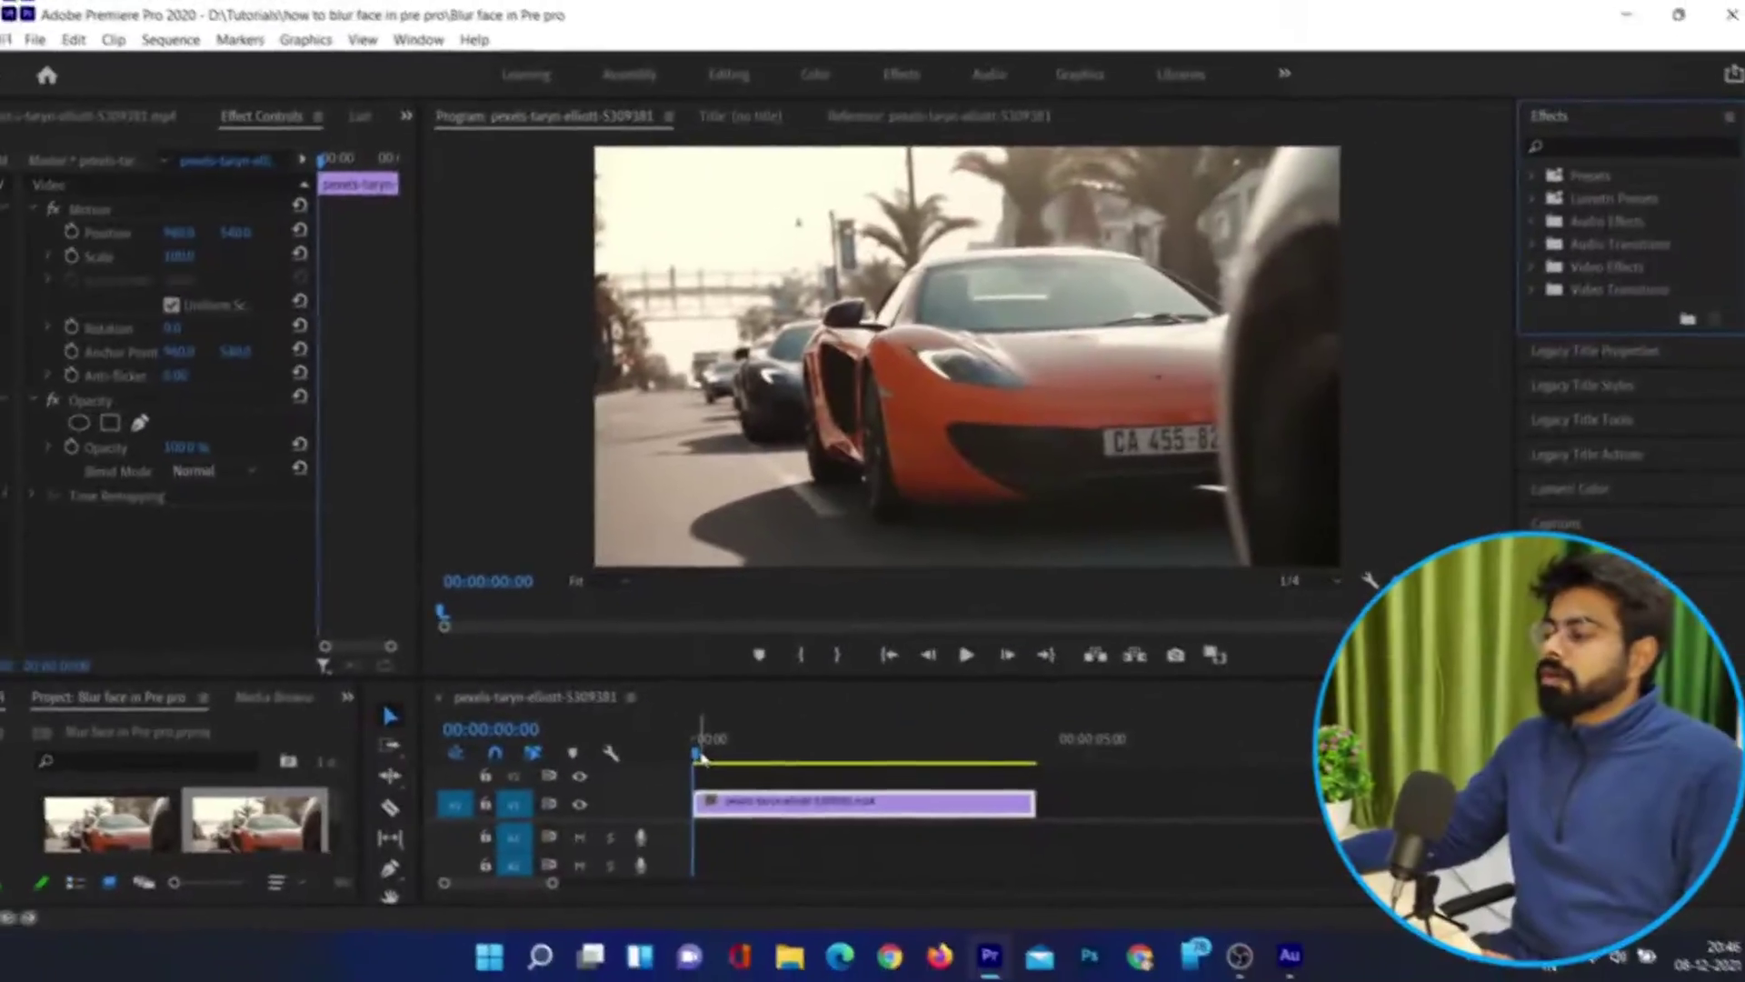
# Scrub the car clip's playhead and park it at 00:00:00:14.
pyautogui.moveTo(702, 753); pyautogui.dragTo(695, 760)
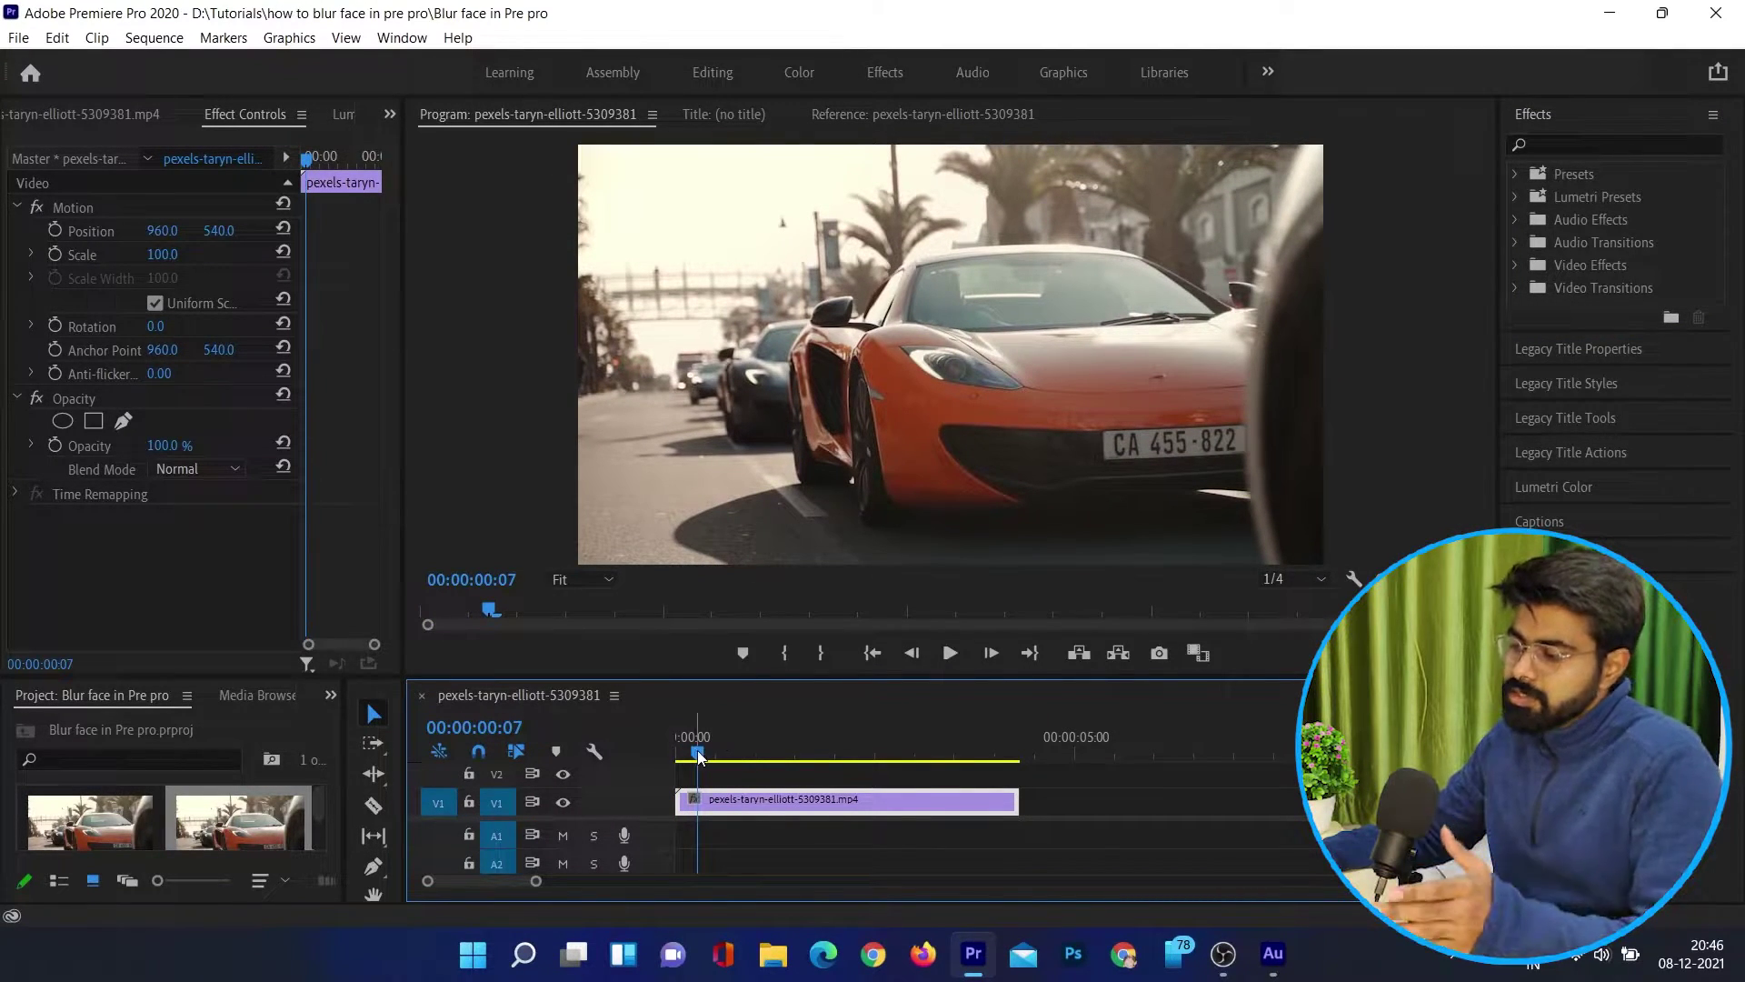
pyautogui.click(707, 755)
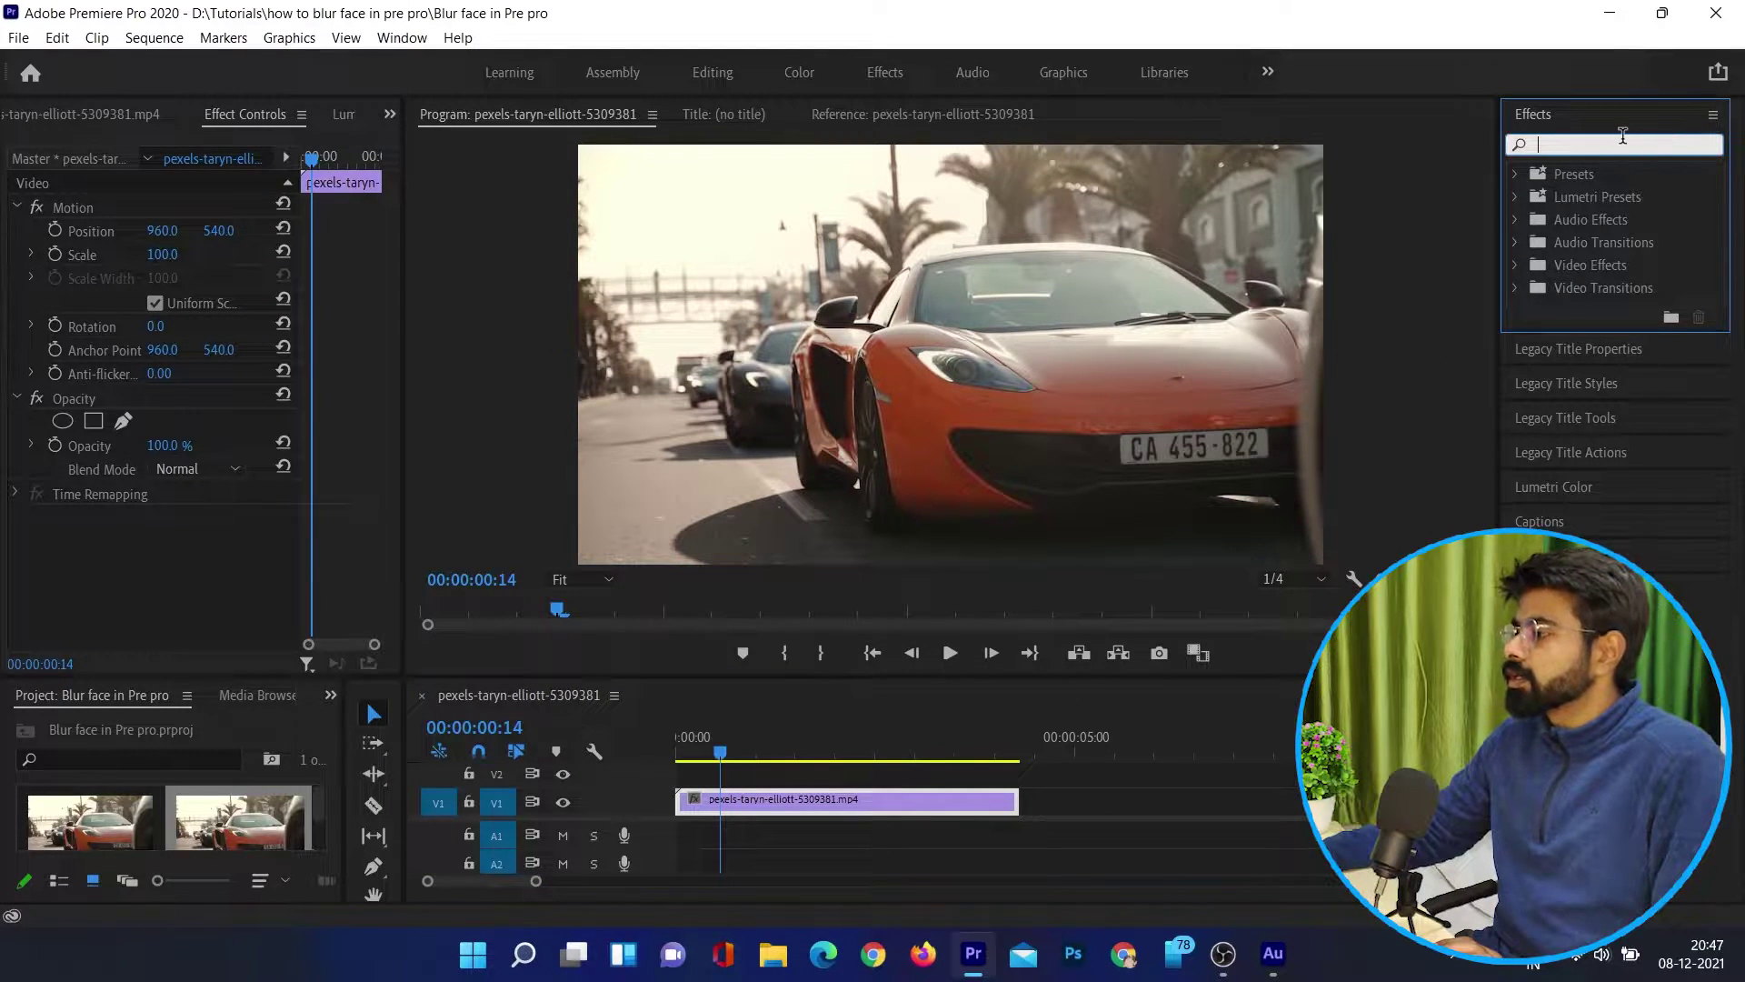
pyautogui.write('mosai')
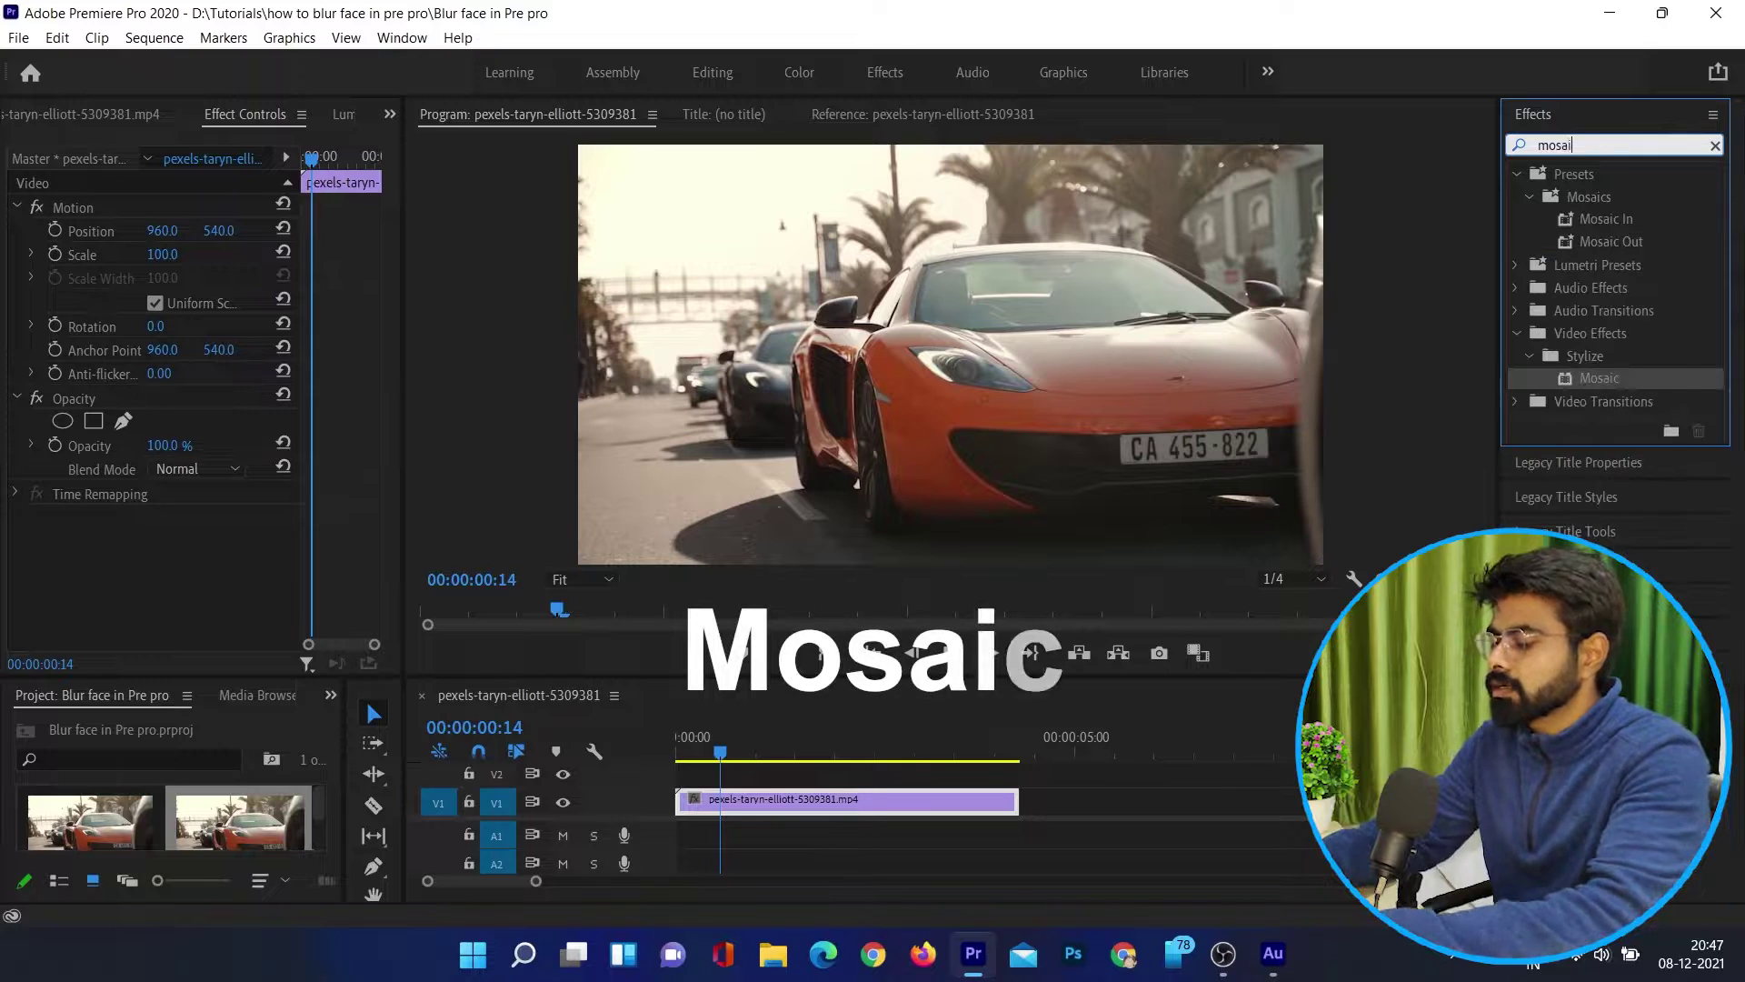
# Apply the Mosaic effect from the search results to the car clip, then rewind to the start.
pyautogui.click(1597, 380)
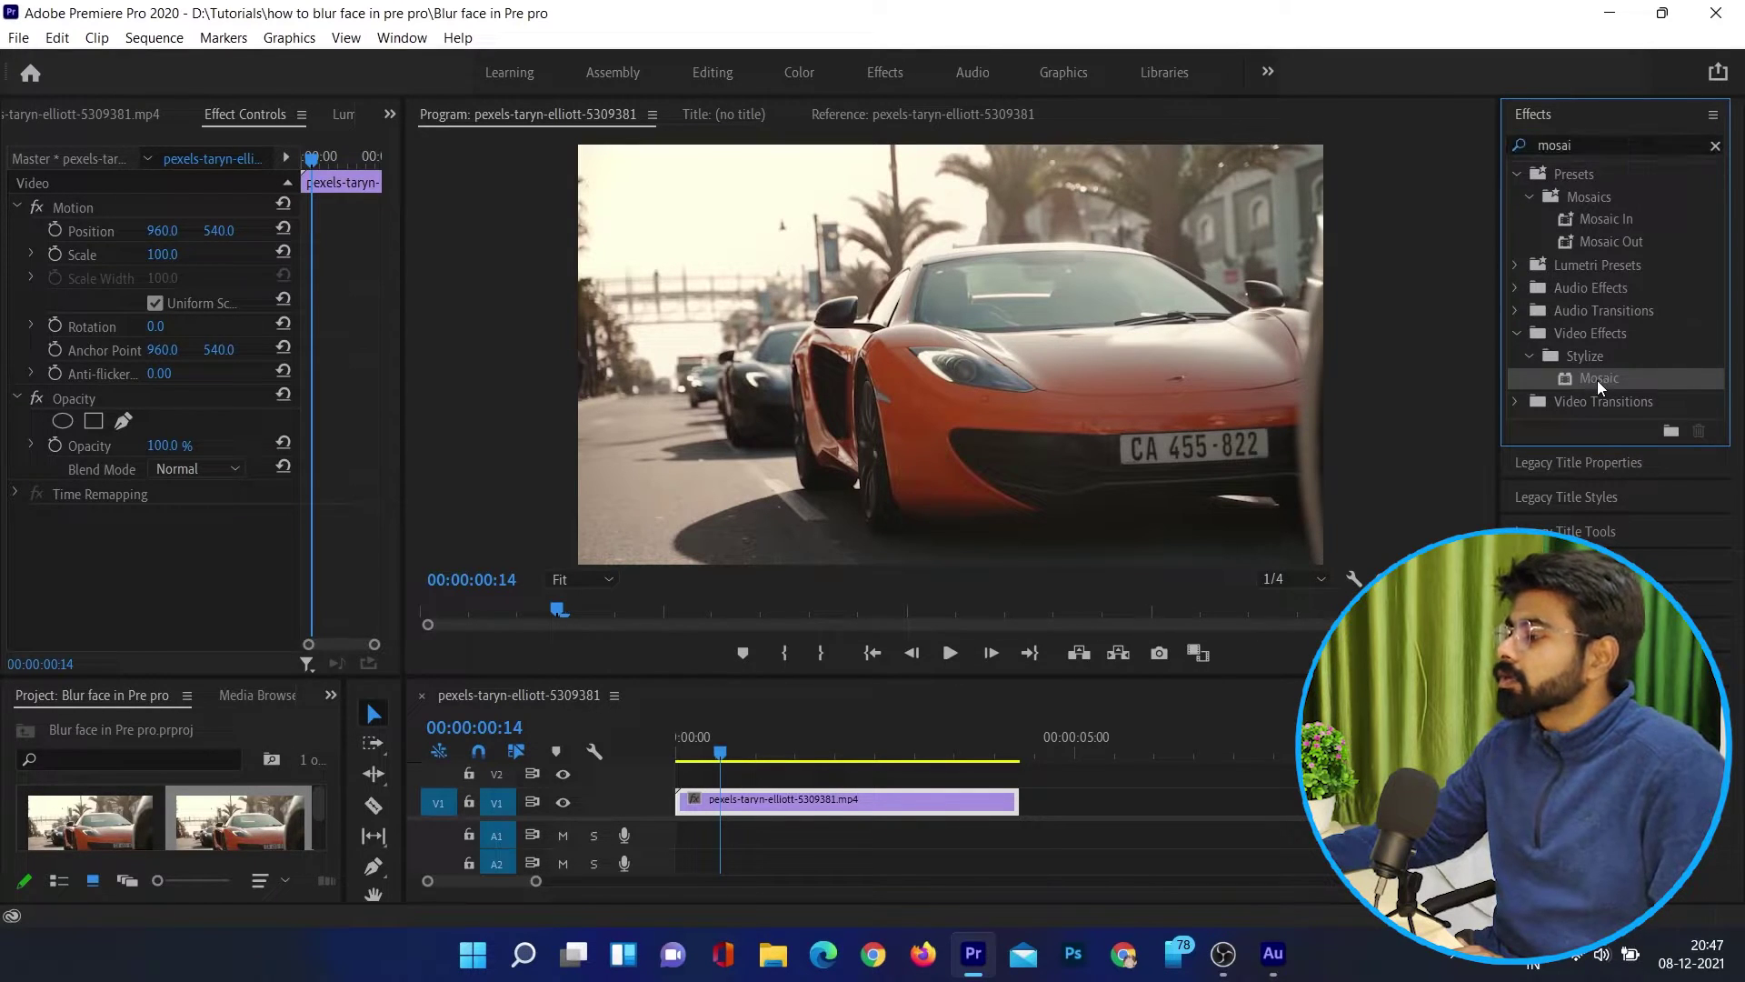
pyautogui.moveTo(1597, 381); pyautogui.dragTo(833, 808)
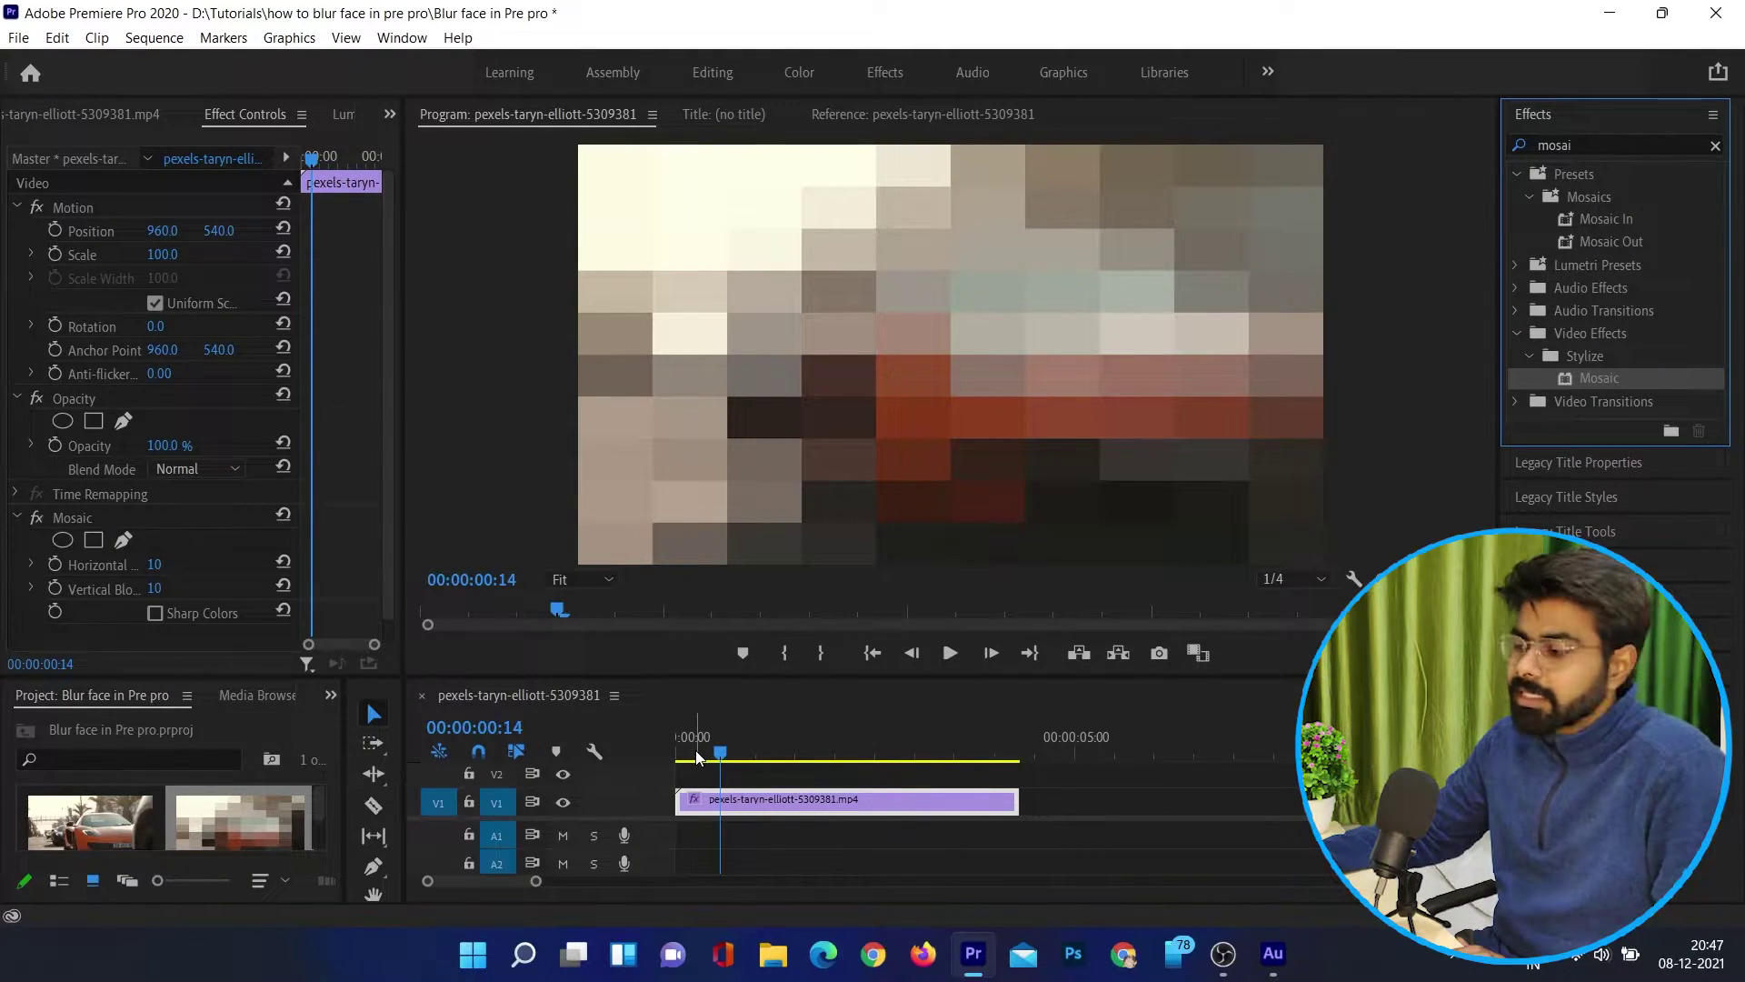
pyautogui.moveTo(697, 758); pyautogui.dragTo(638, 758)
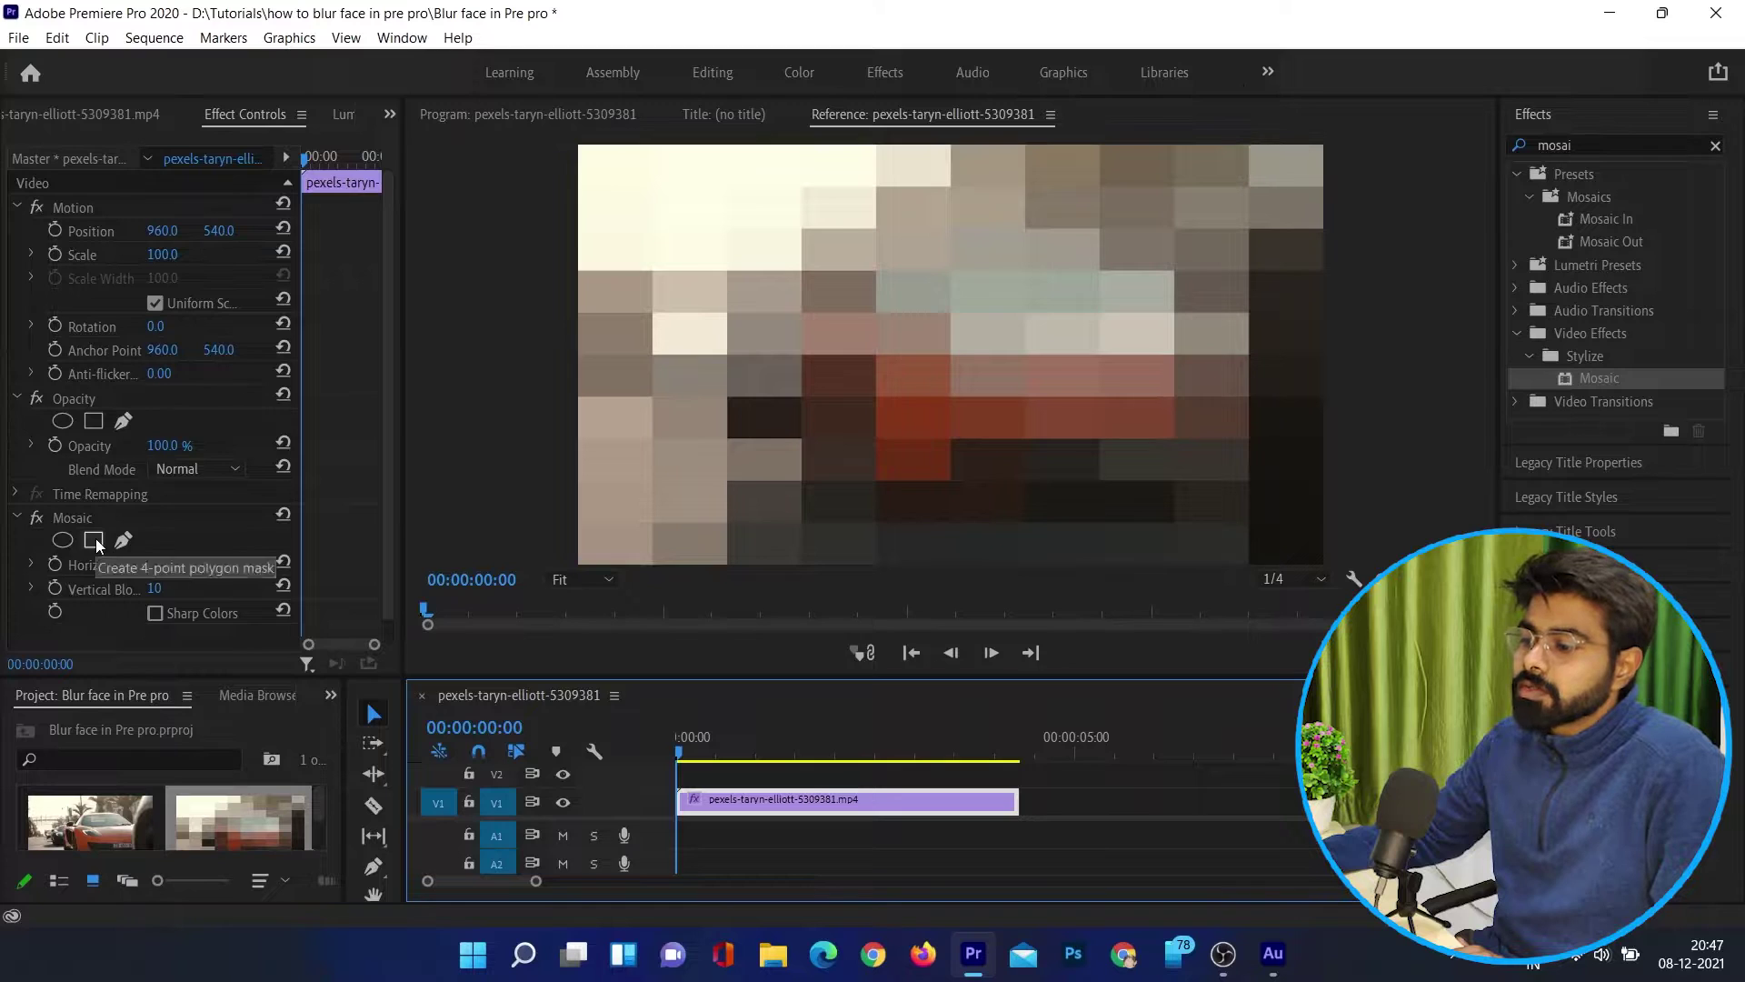
# Add a rectangular mask to Mosaic and select Mask (1) to reveal its outline.
pyautogui.click(93, 540)
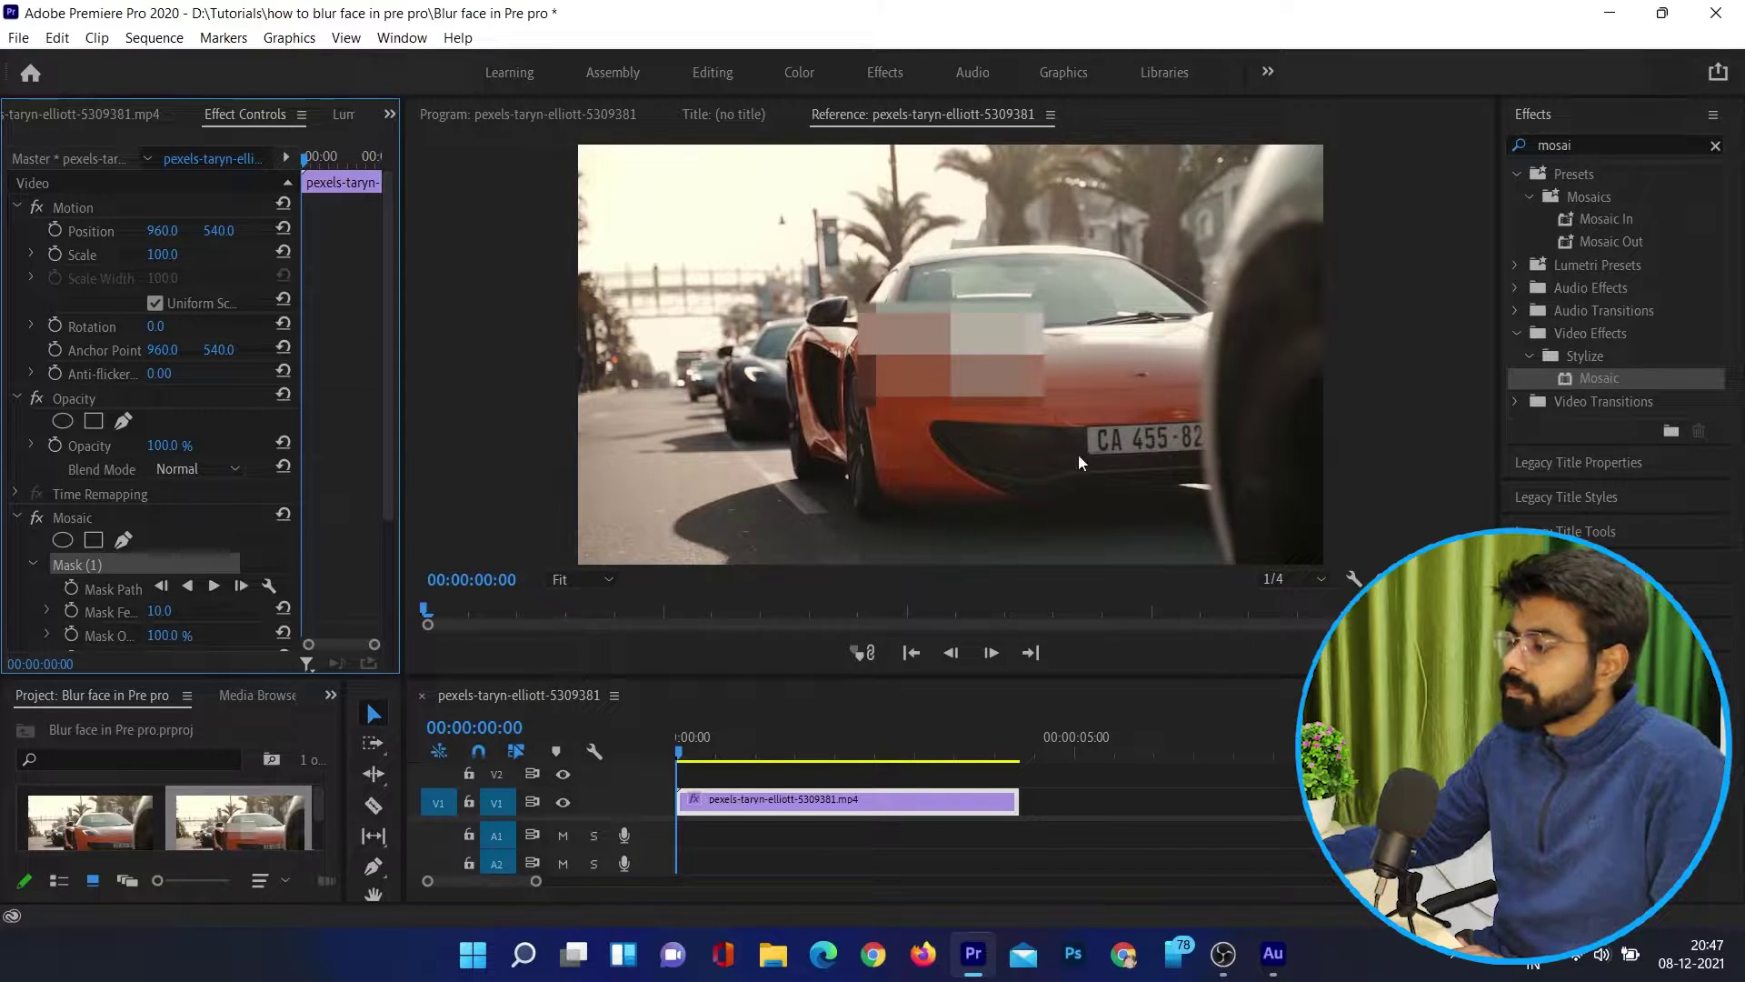
pyautogui.click(610, 771)
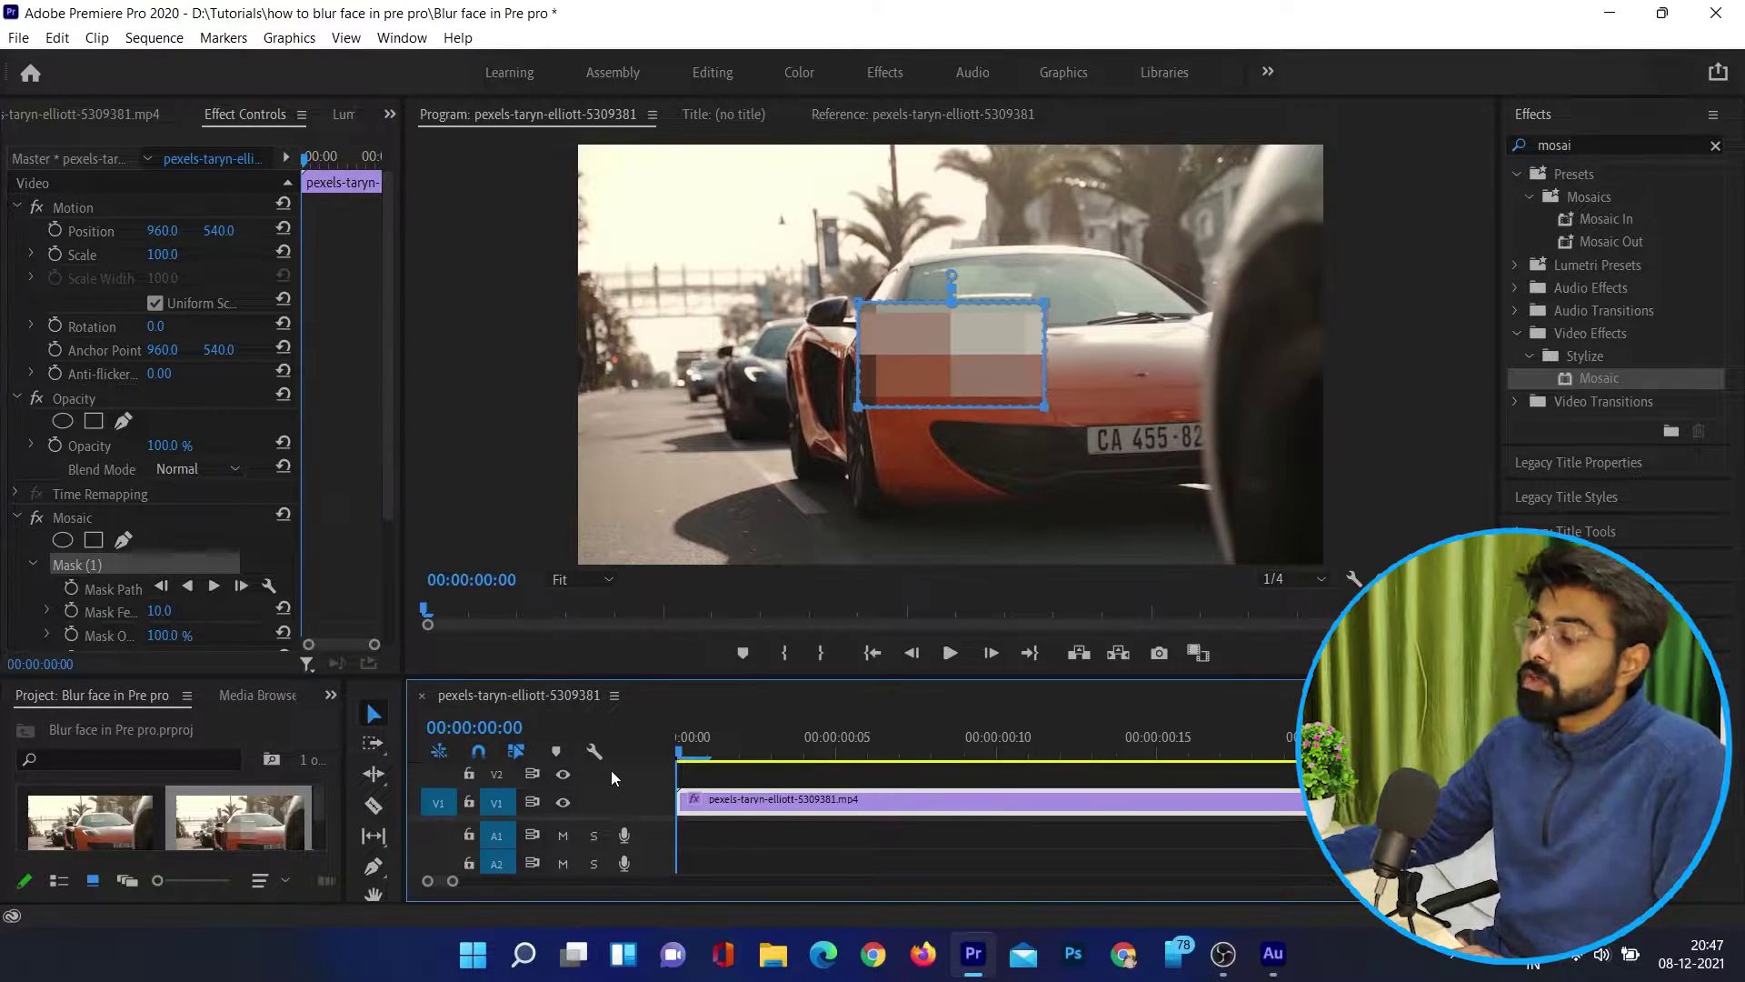
pyautogui.click(73, 518)
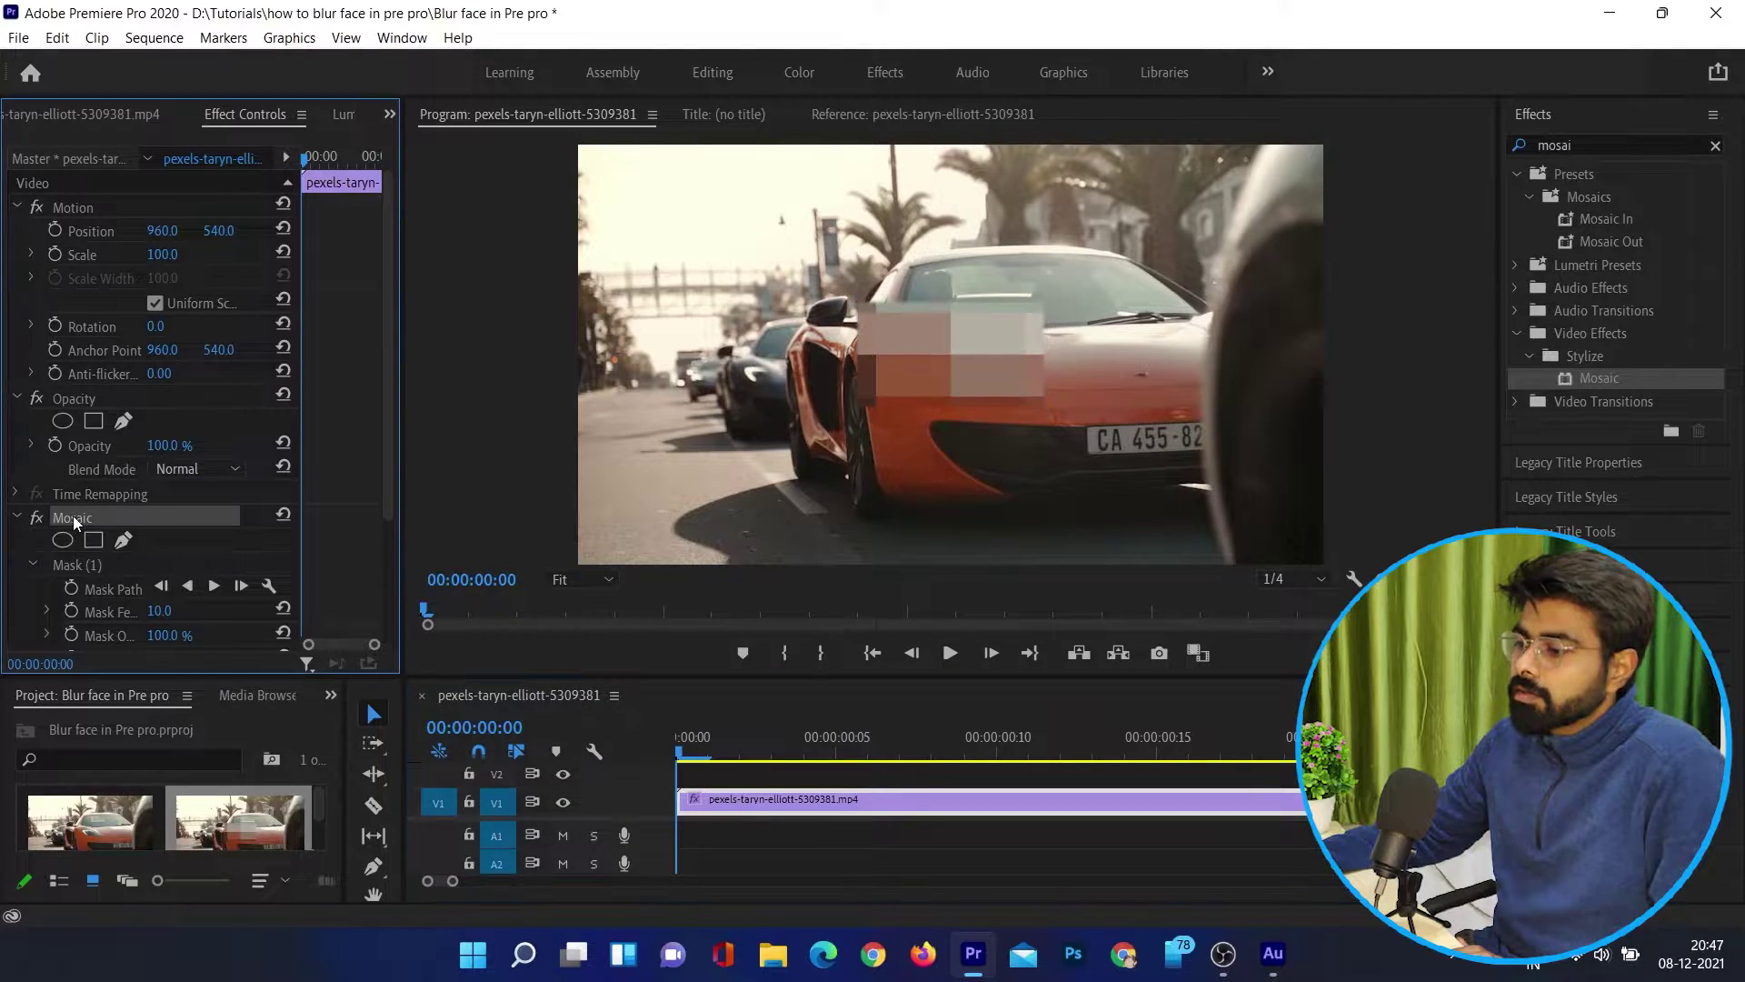
pyautogui.click(78, 562)
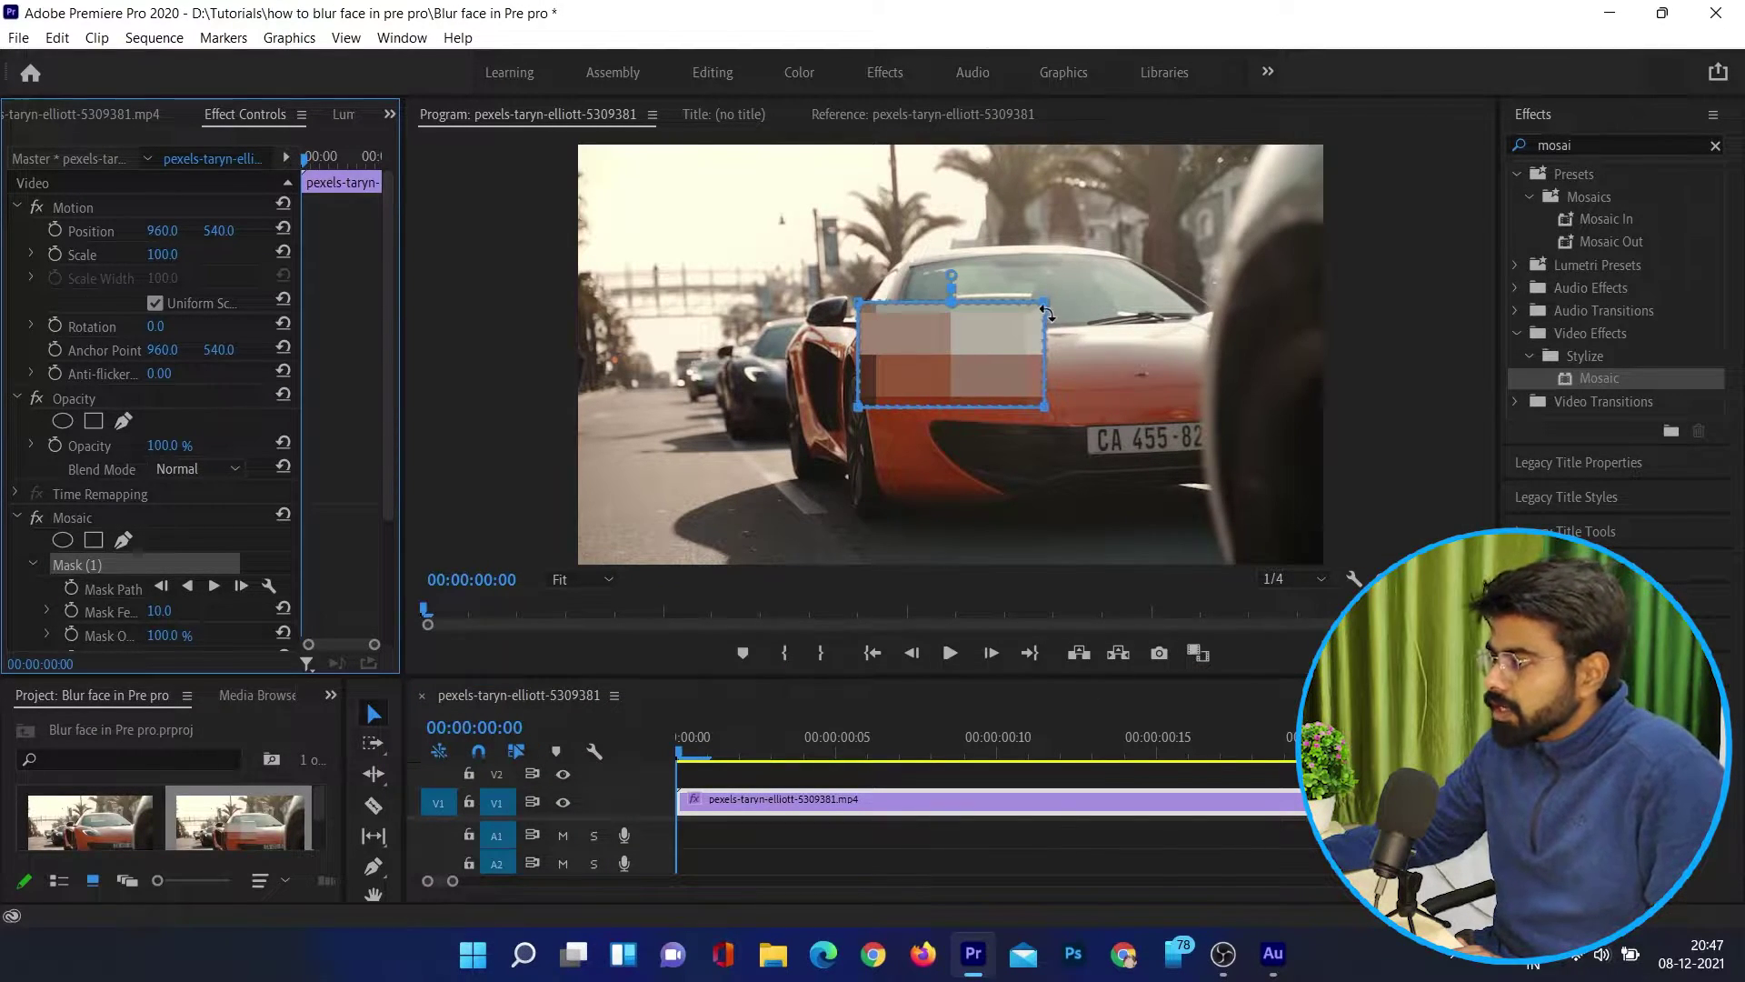
# Drag the four mask corners onto the corners of the number plate.
pyautogui.moveTo(1049, 308); pyautogui.dragTo(1208, 431)
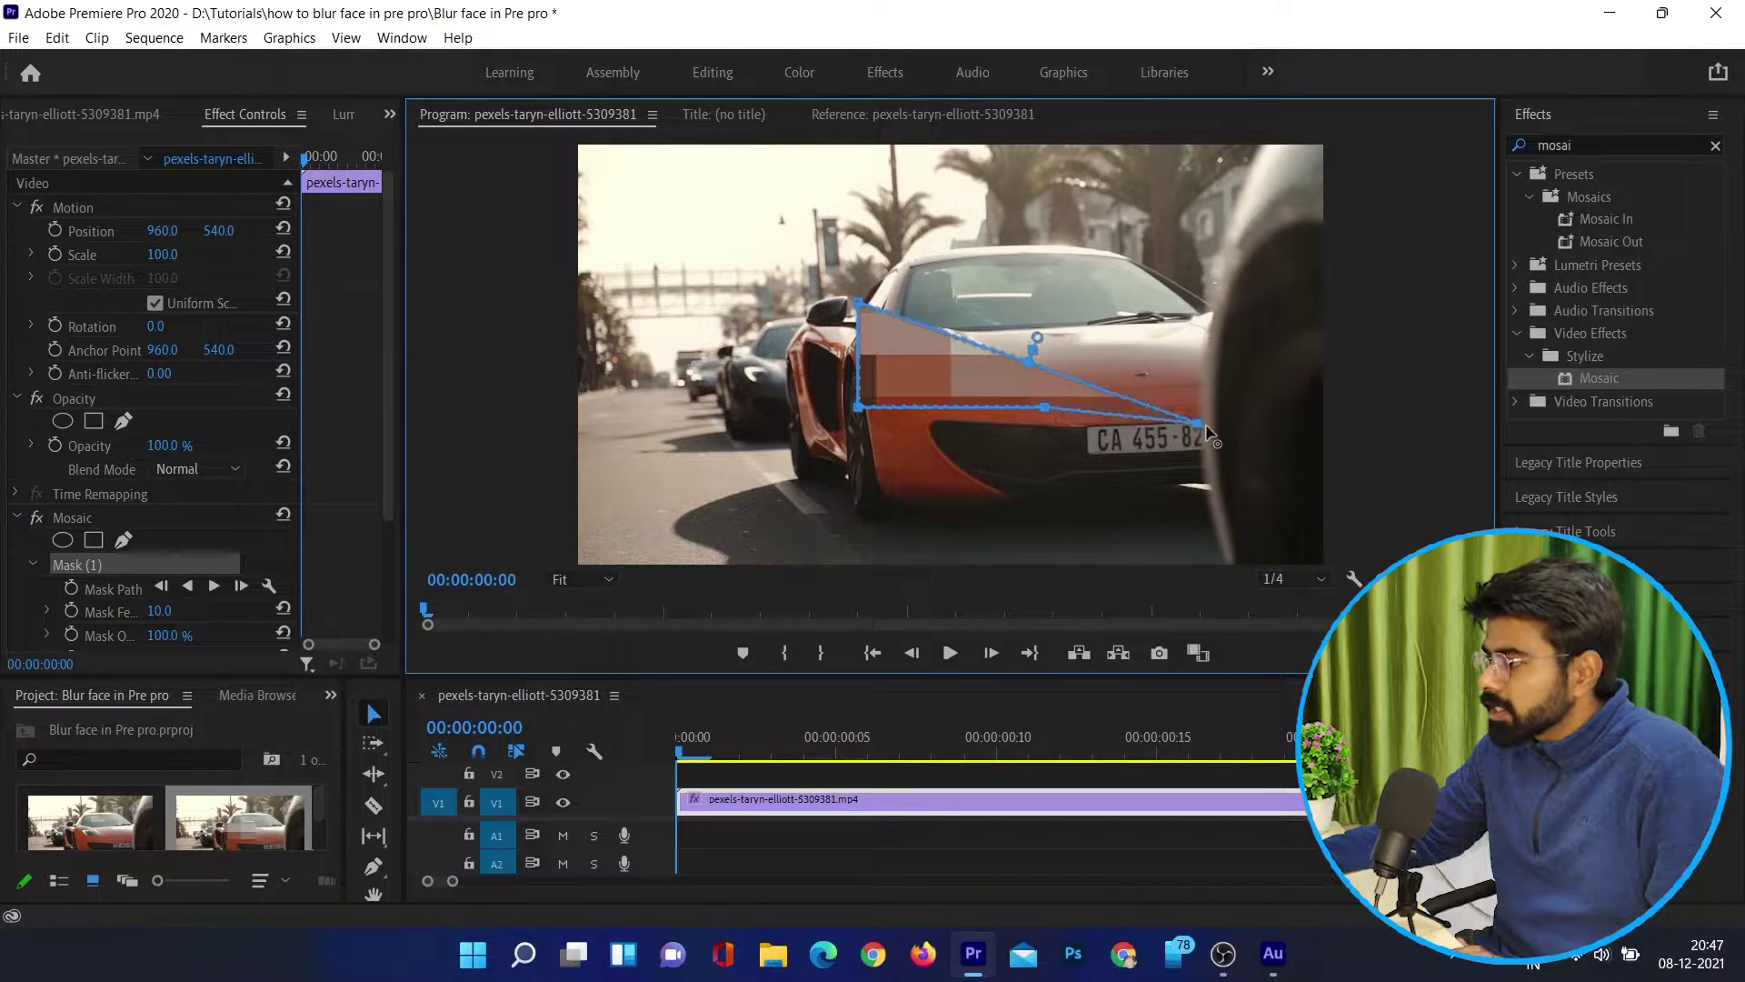
pyautogui.moveTo(1047, 412); pyautogui.dragTo(1201, 454)
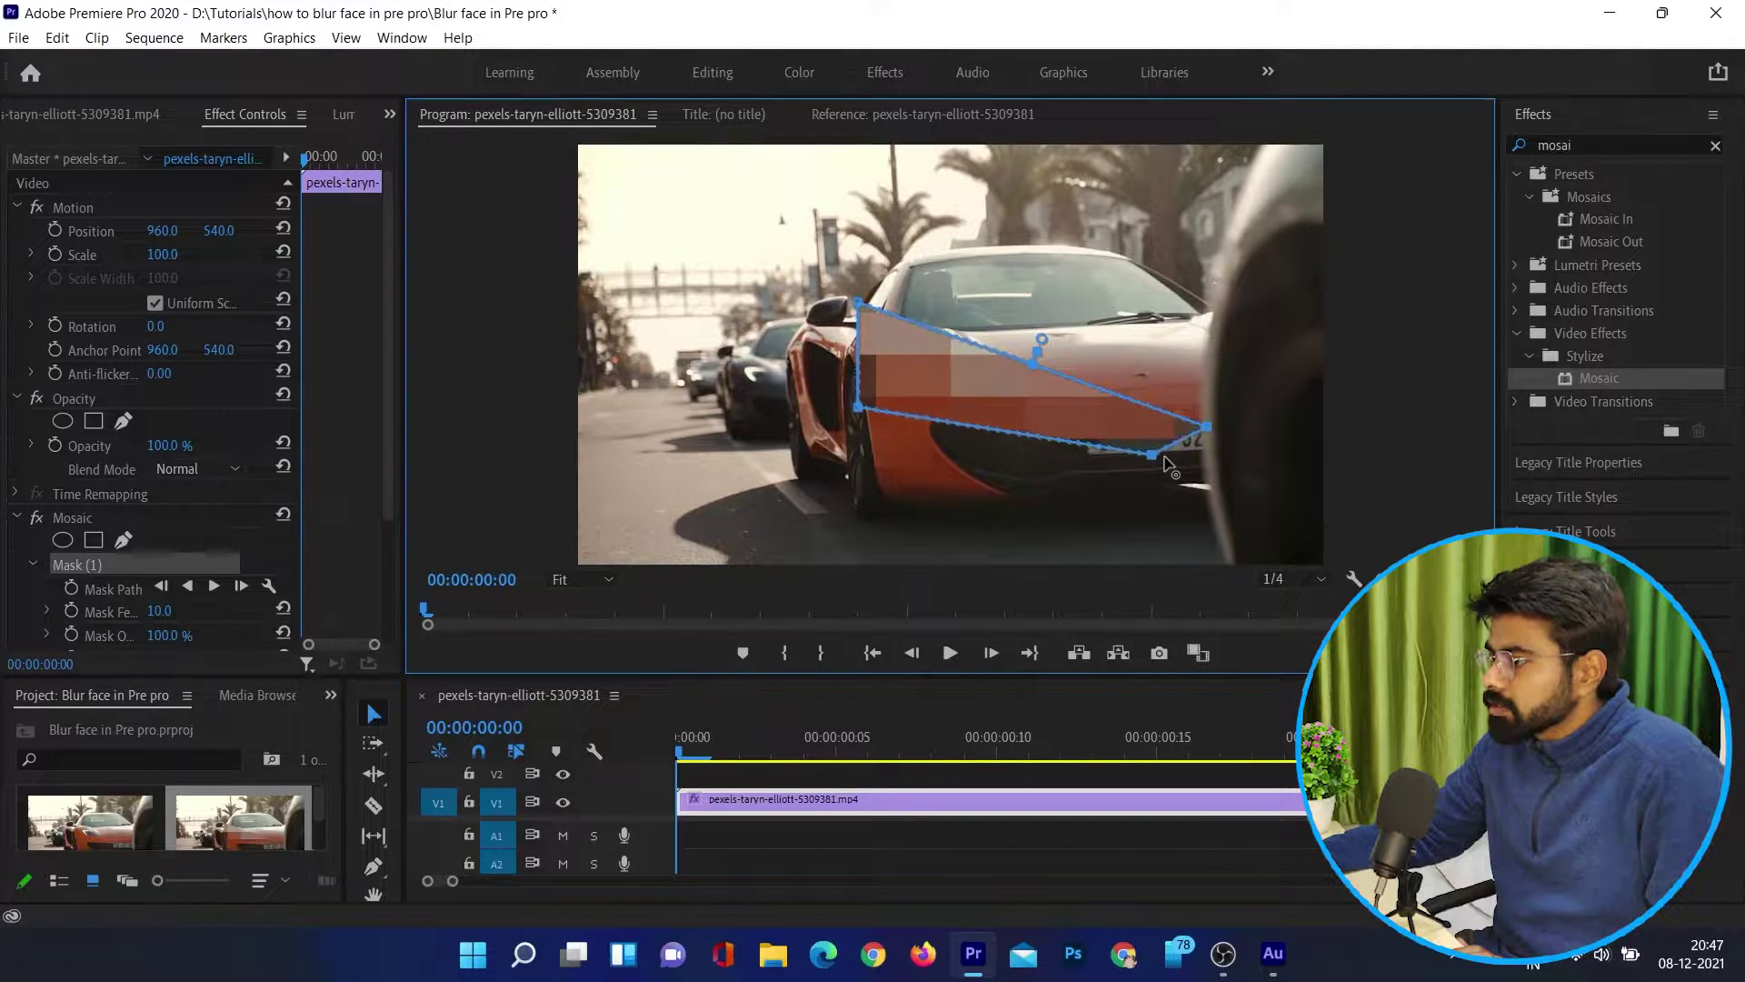
pyautogui.moveTo(857, 407); pyautogui.dragTo(1094, 459)
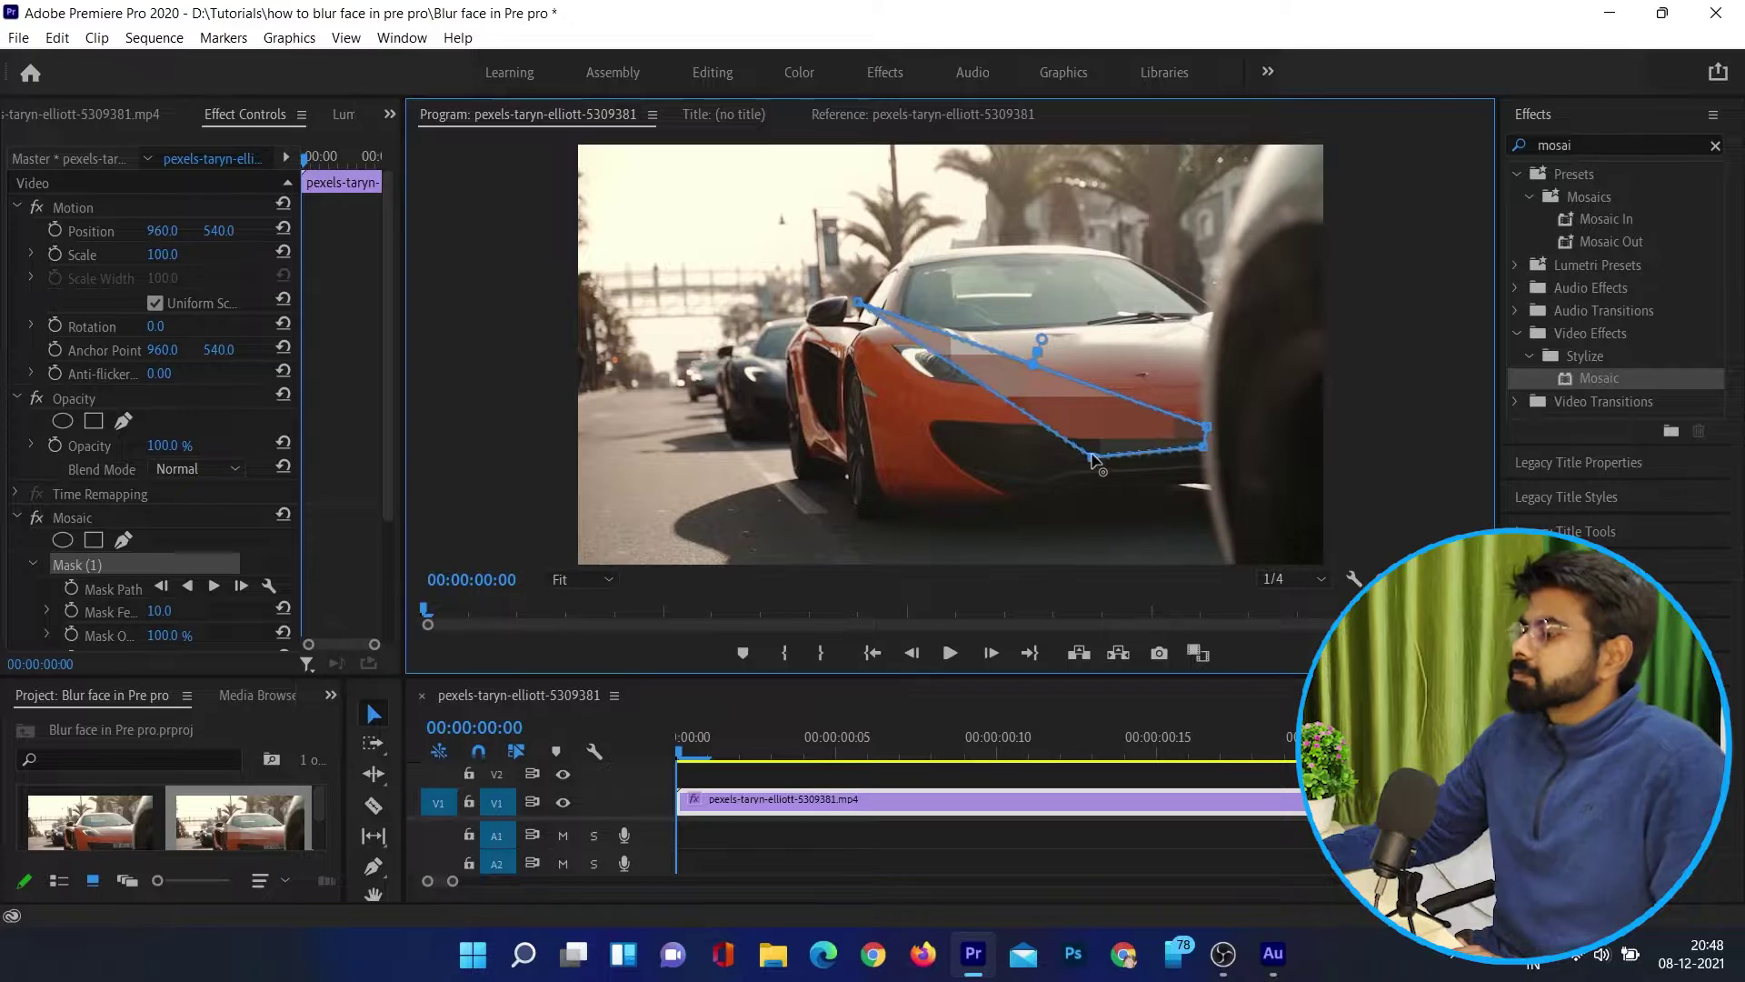
pyautogui.moveTo(865, 311); pyautogui.dragTo(1069, 415)
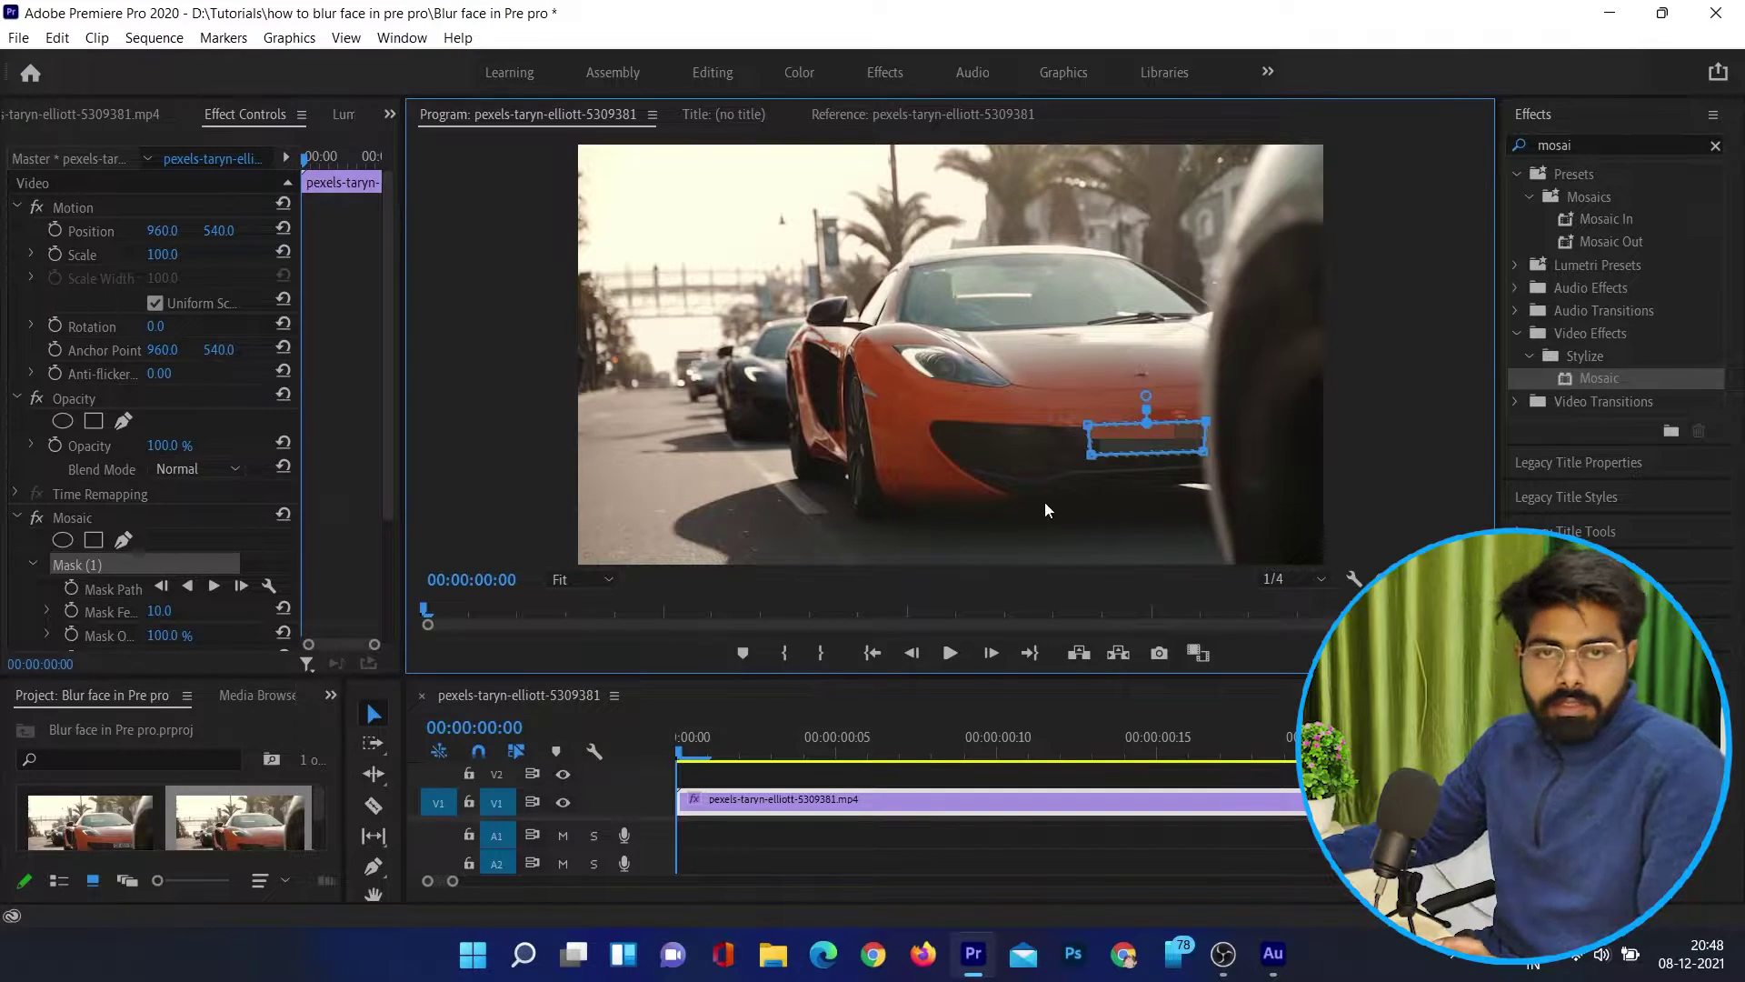
pyautogui.scroll(-3, 379, 546)
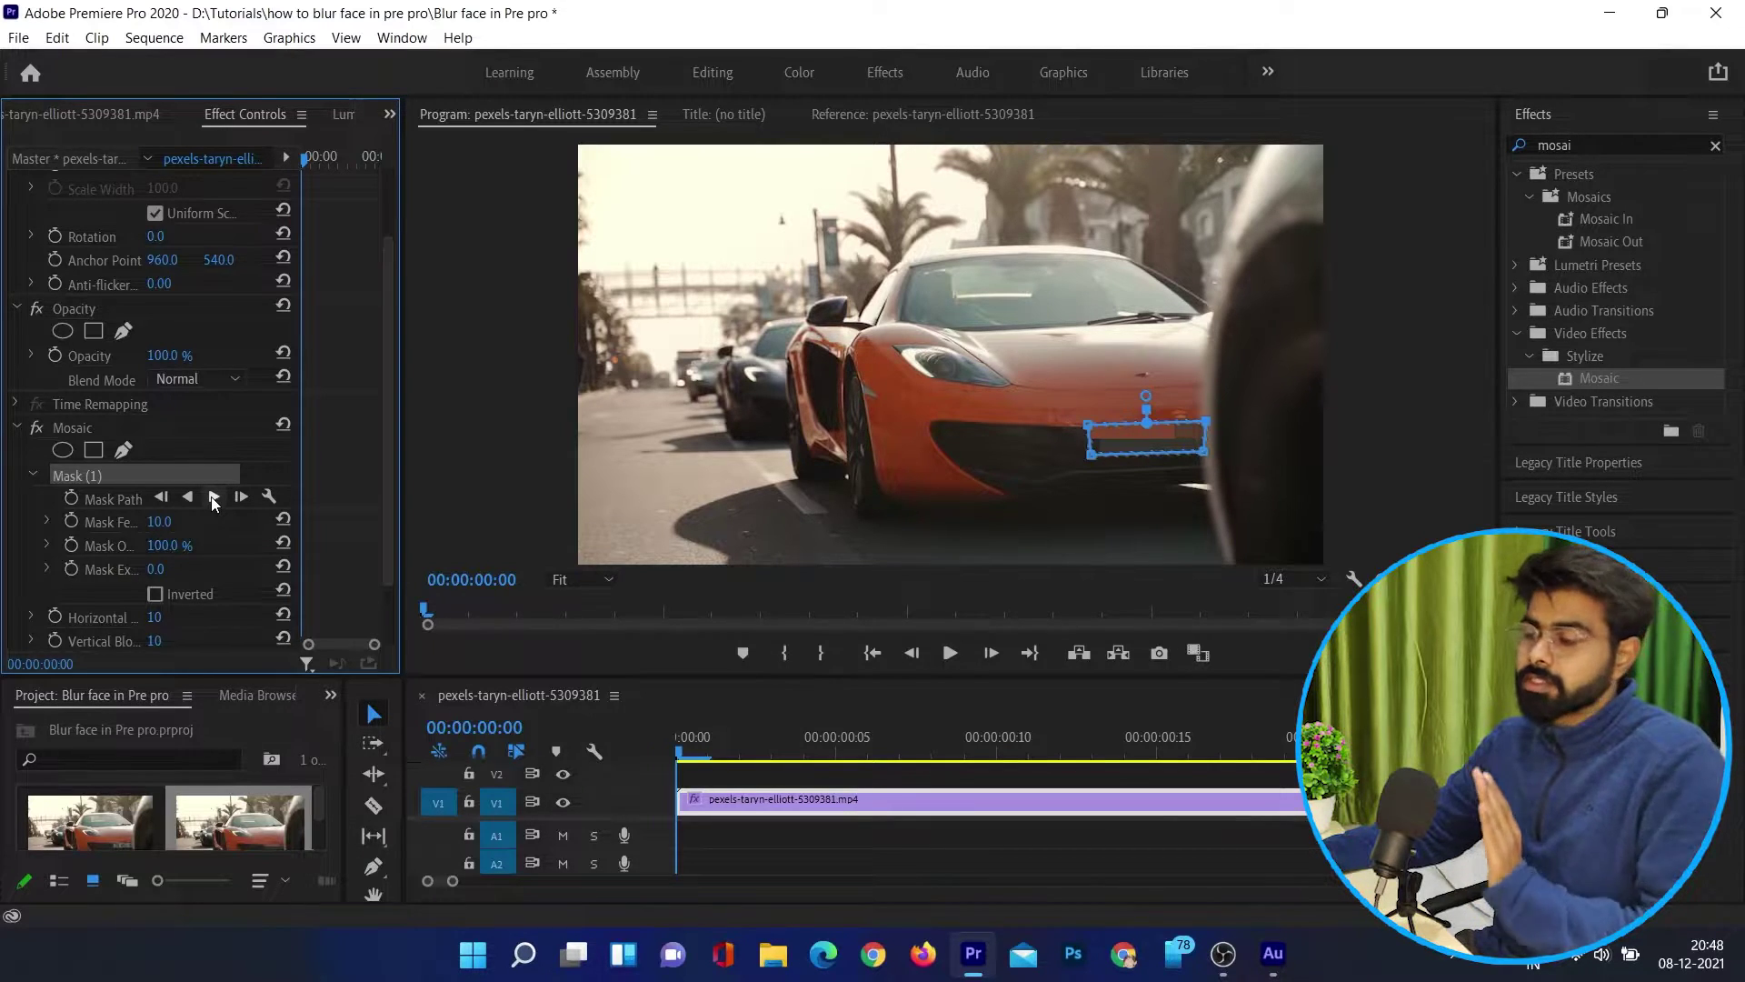
# Track the mask forward, then rewind, zoom out the timeline and play back to check it.
pyautogui.click(213, 498)
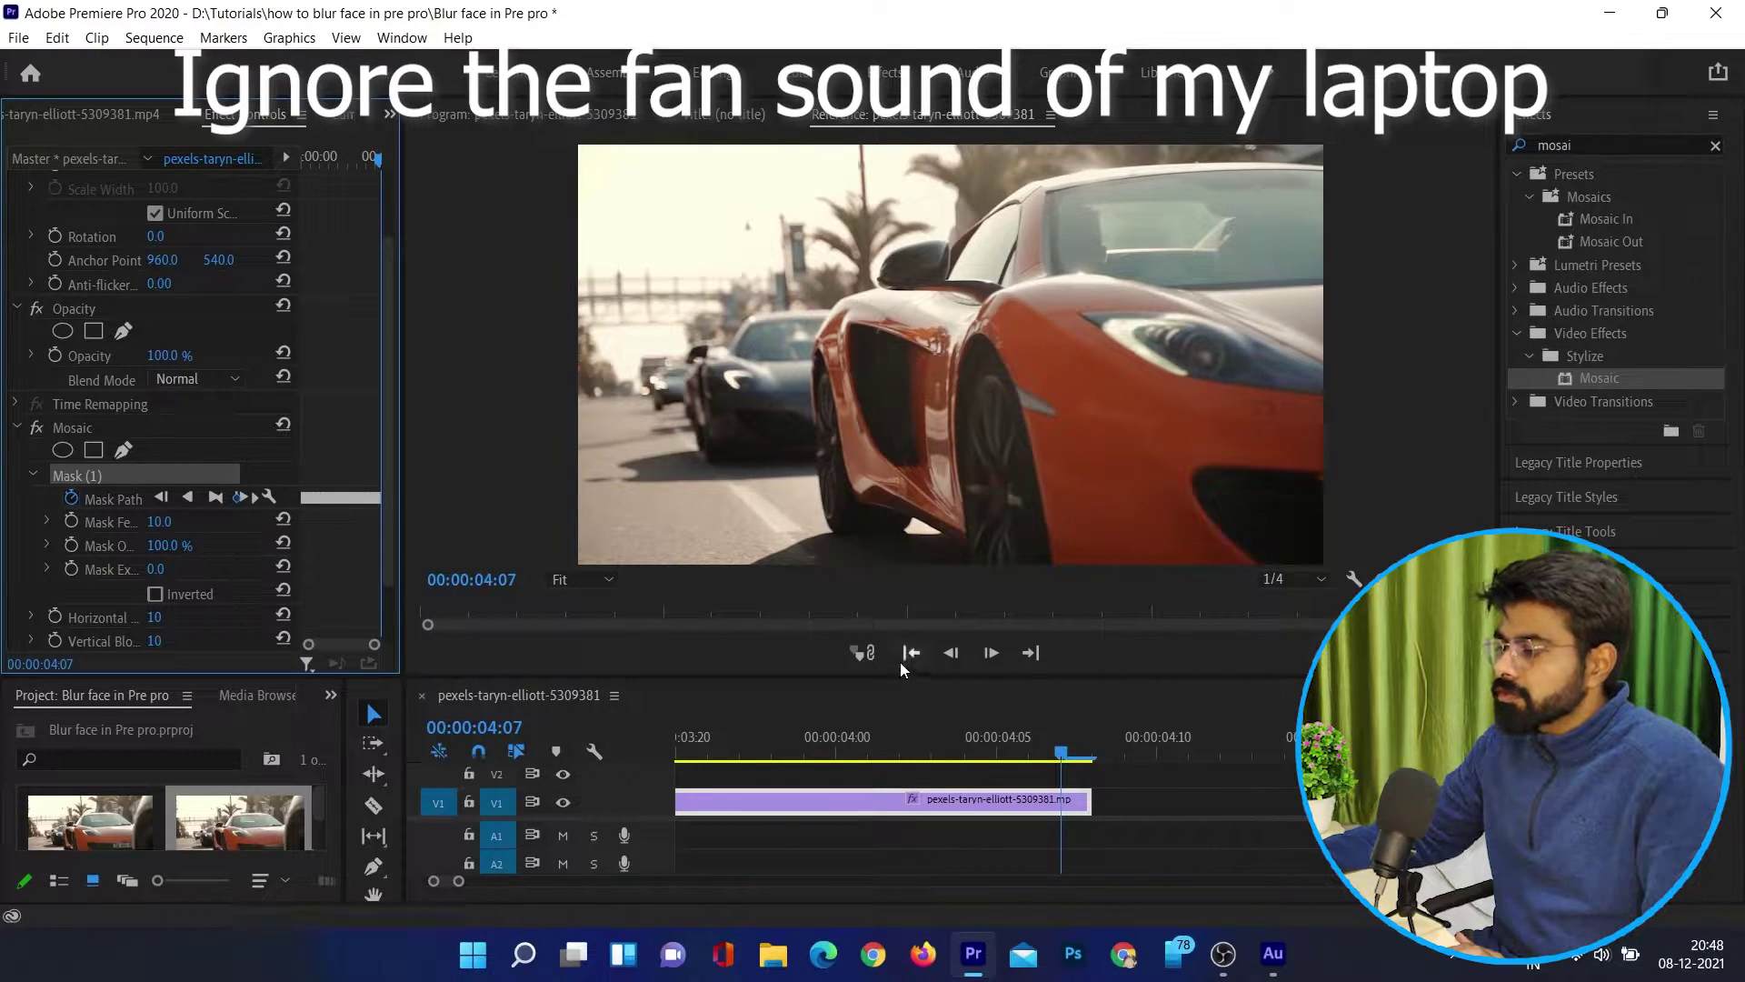
pyautogui.press('Home')
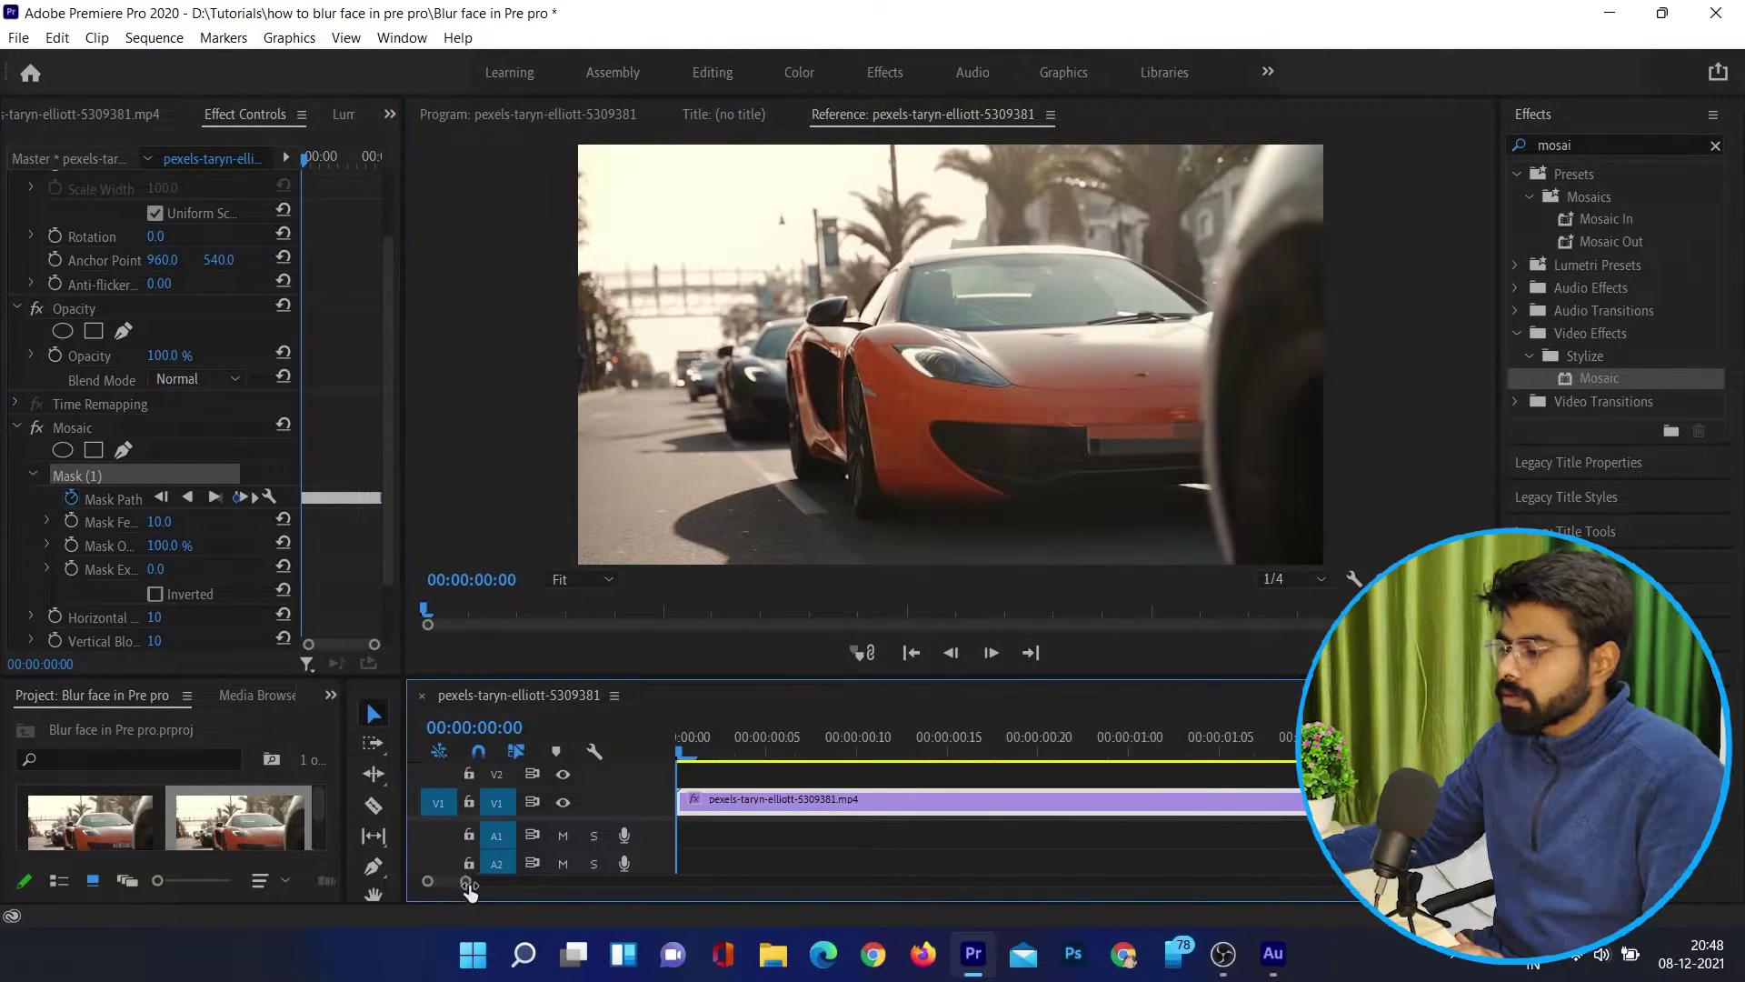
pyautogui.moveTo(454, 881); pyautogui.dragTo(534, 882)
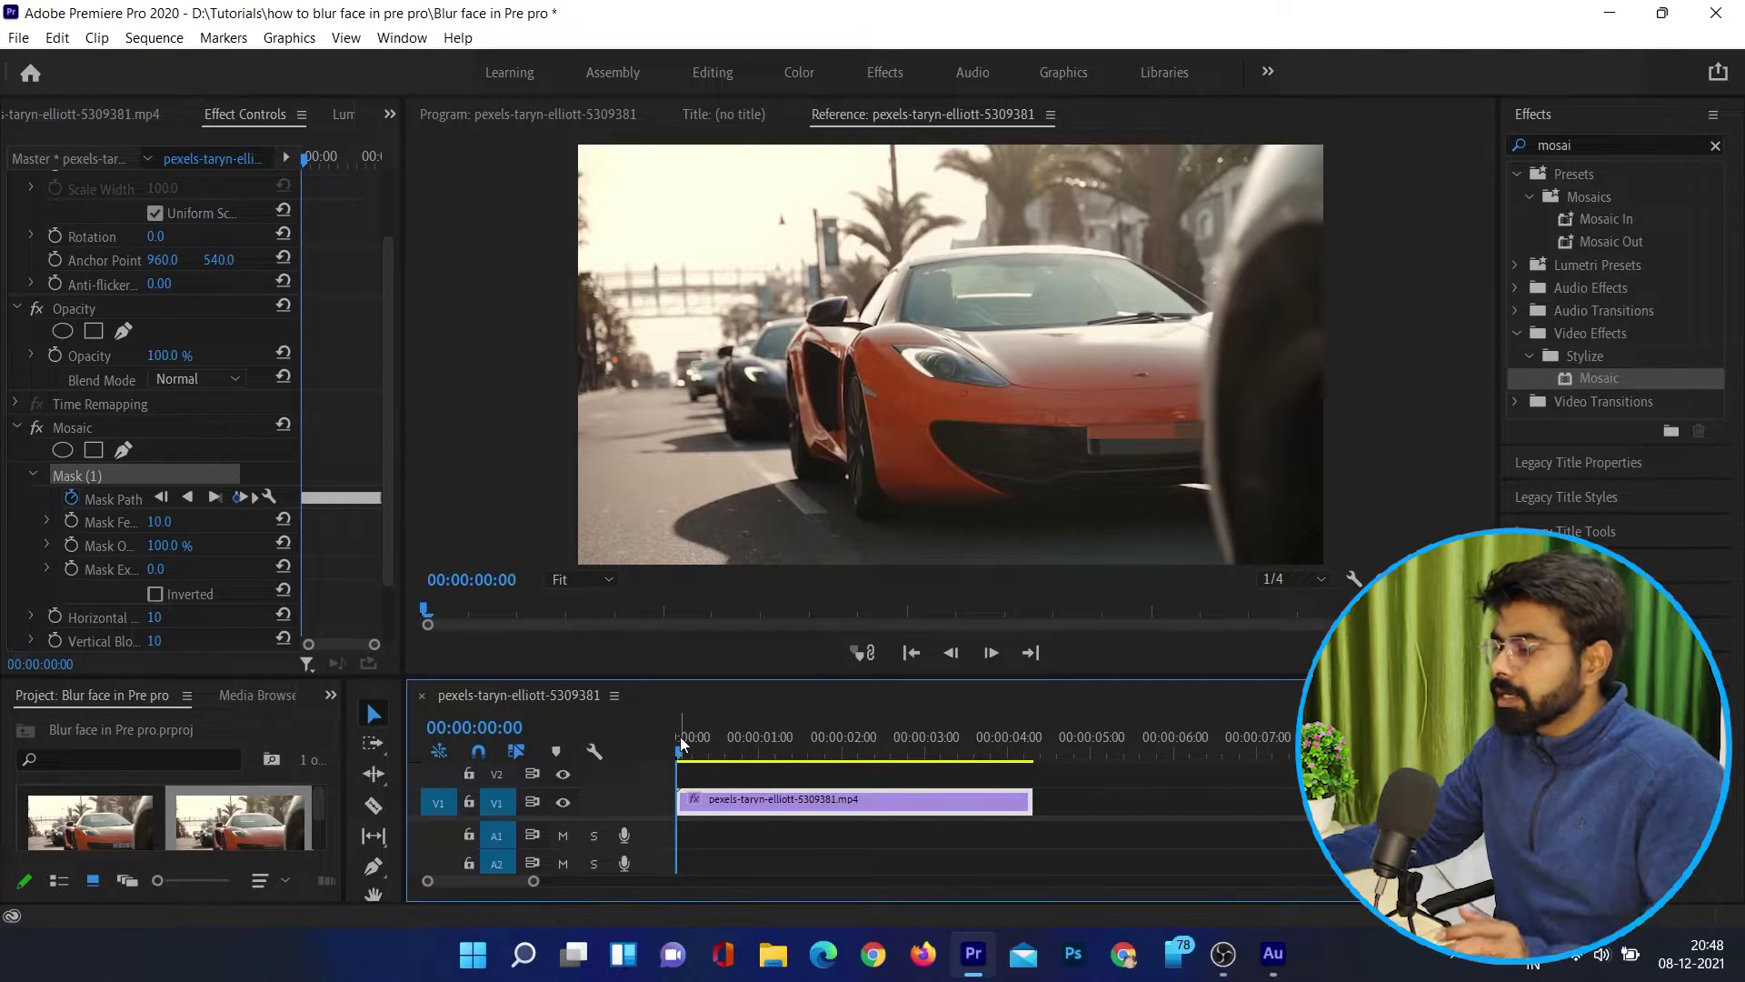
pyautogui.click(668, 761)
pyautogui.press('space')
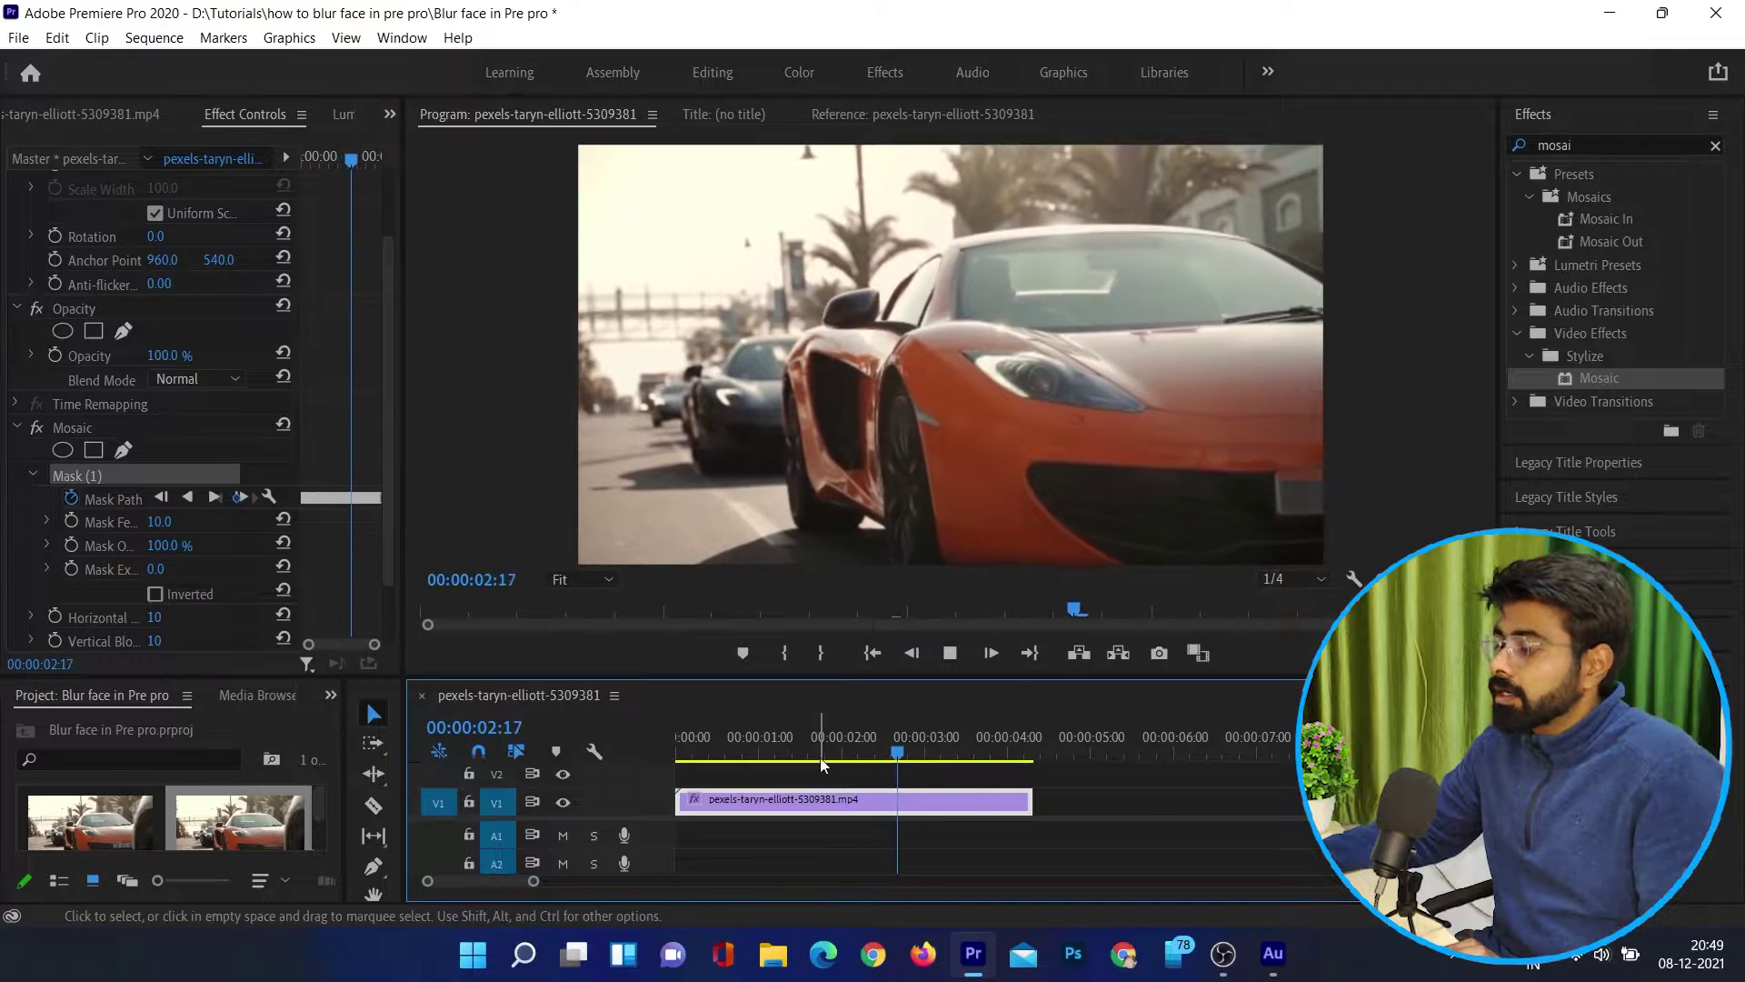
pyautogui.moveTo(820, 754)
pyautogui.mouseDown()
pyautogui.moveTo(718, 752)
pyautogui.moveTo(738, 754)
pyautogui.mouseUp()
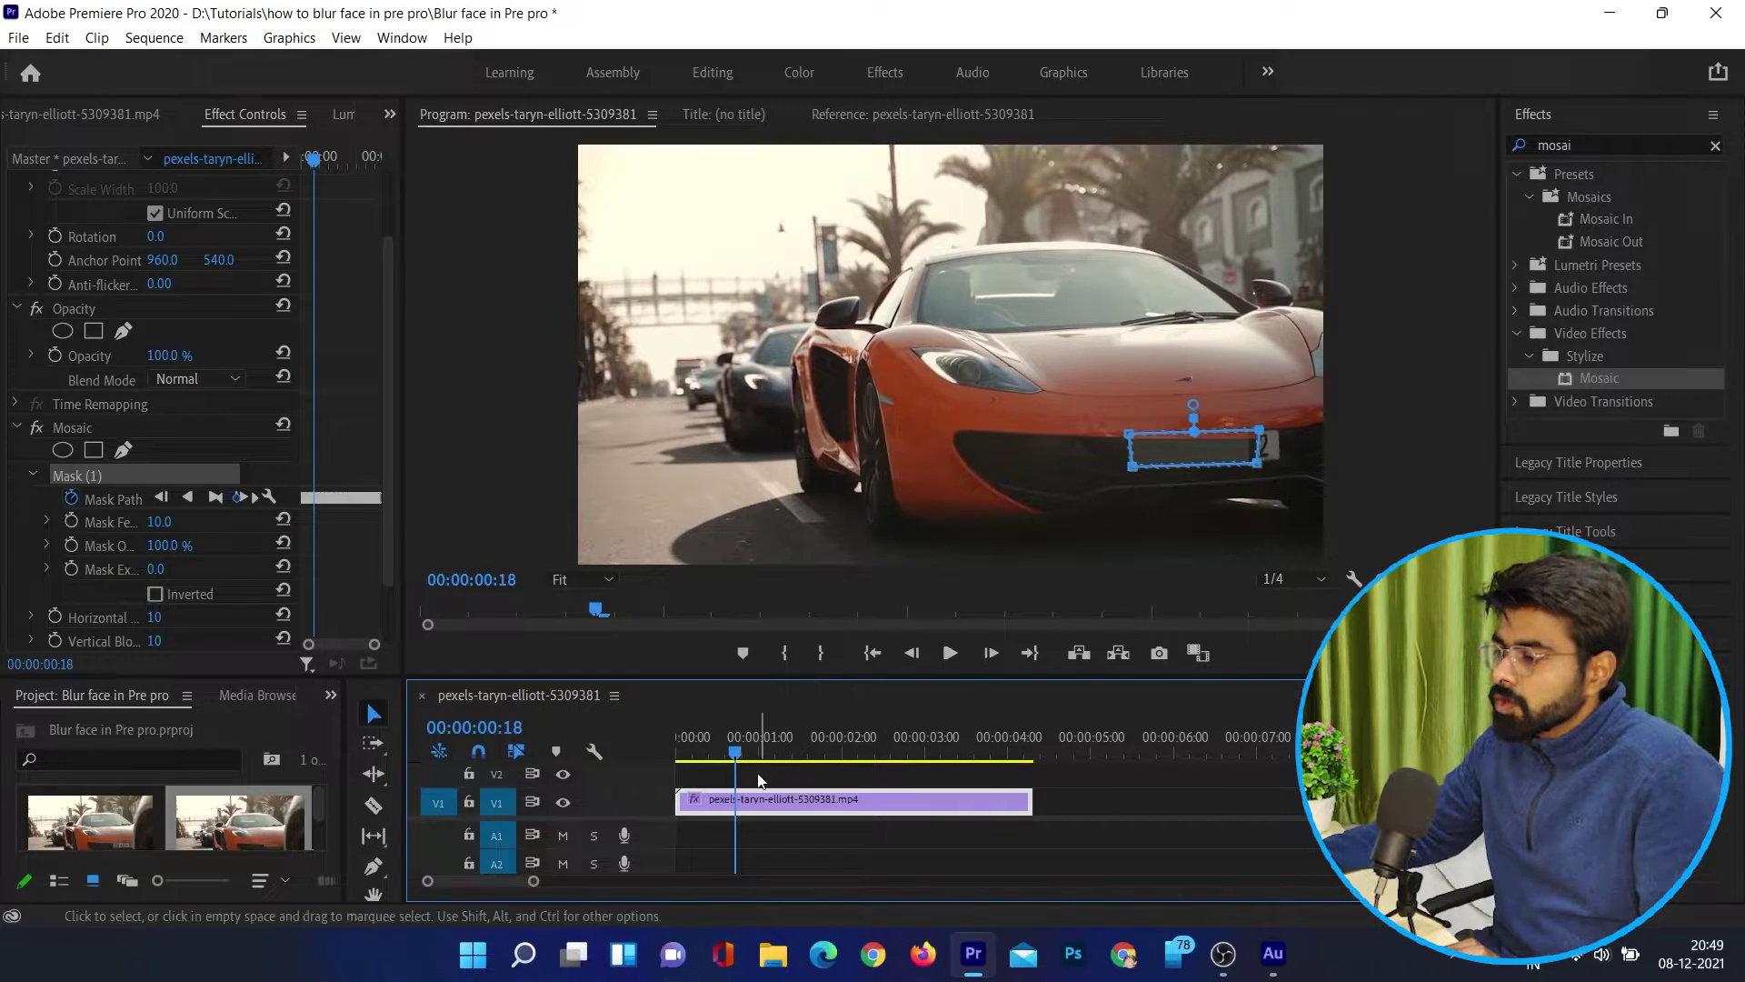
# Track the mask forward from near the clip's start and widen the Effect Controls panel.
pyautogui.moveTo(738, 753); pyautogui.dragTo(688, 753)
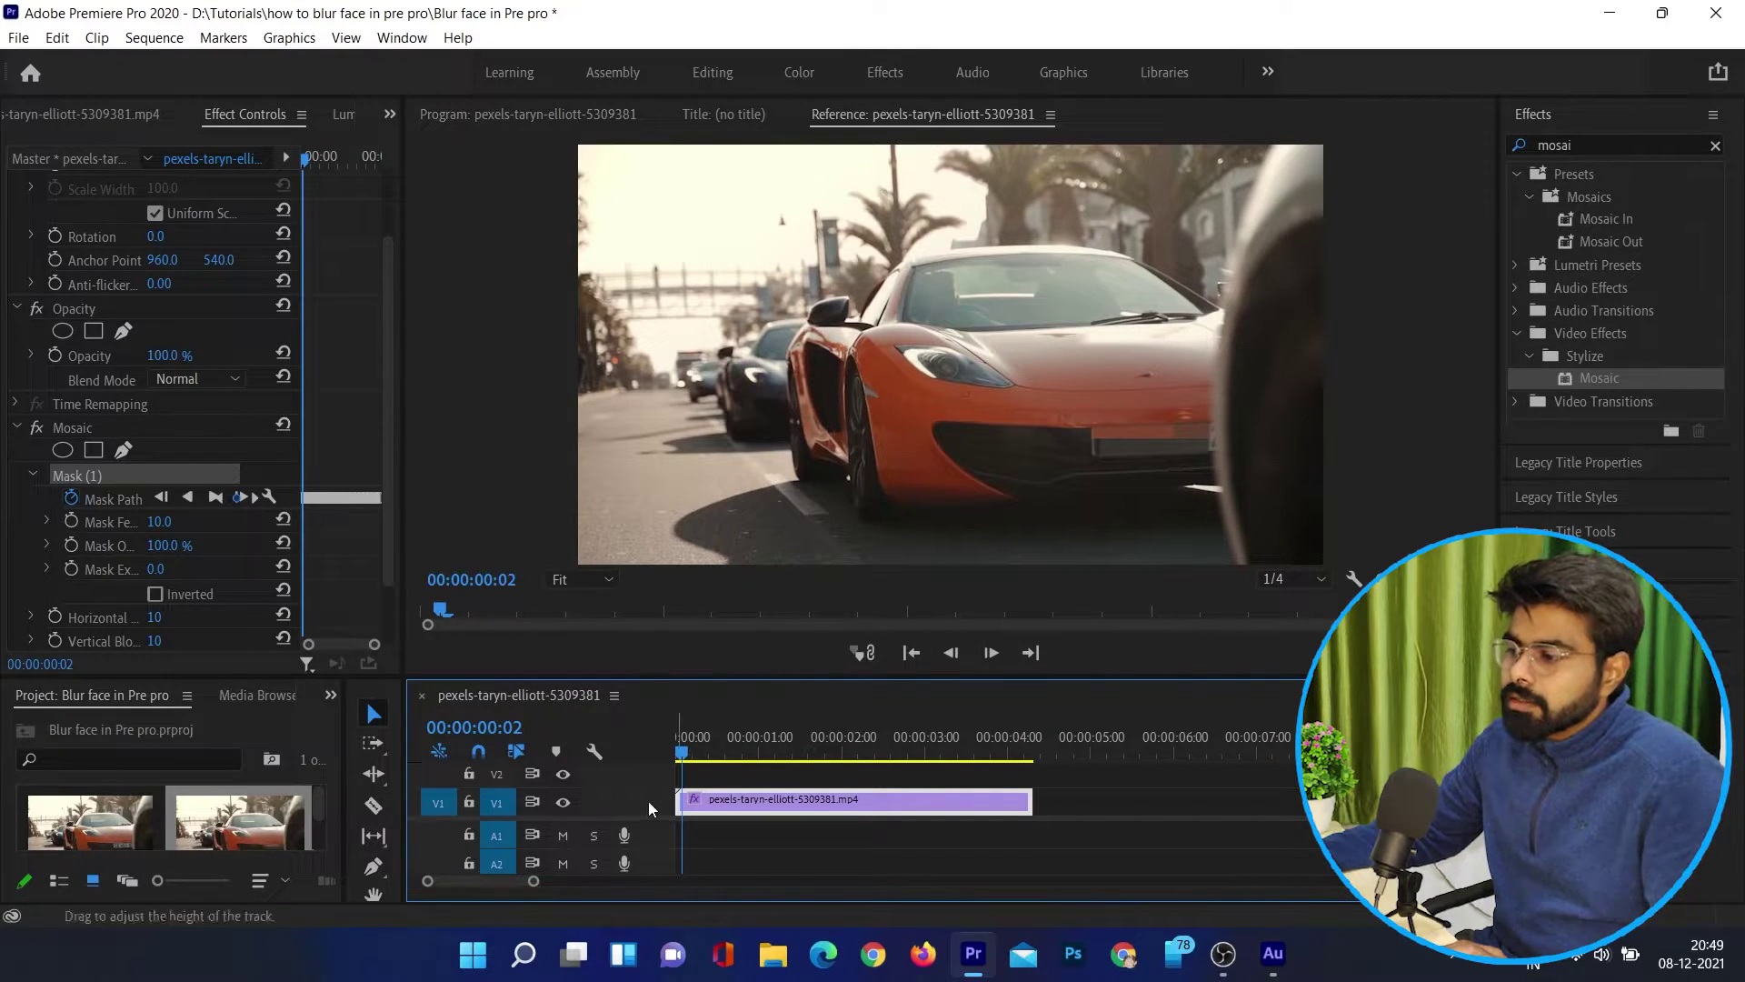
pyautogui.click(370, 653)
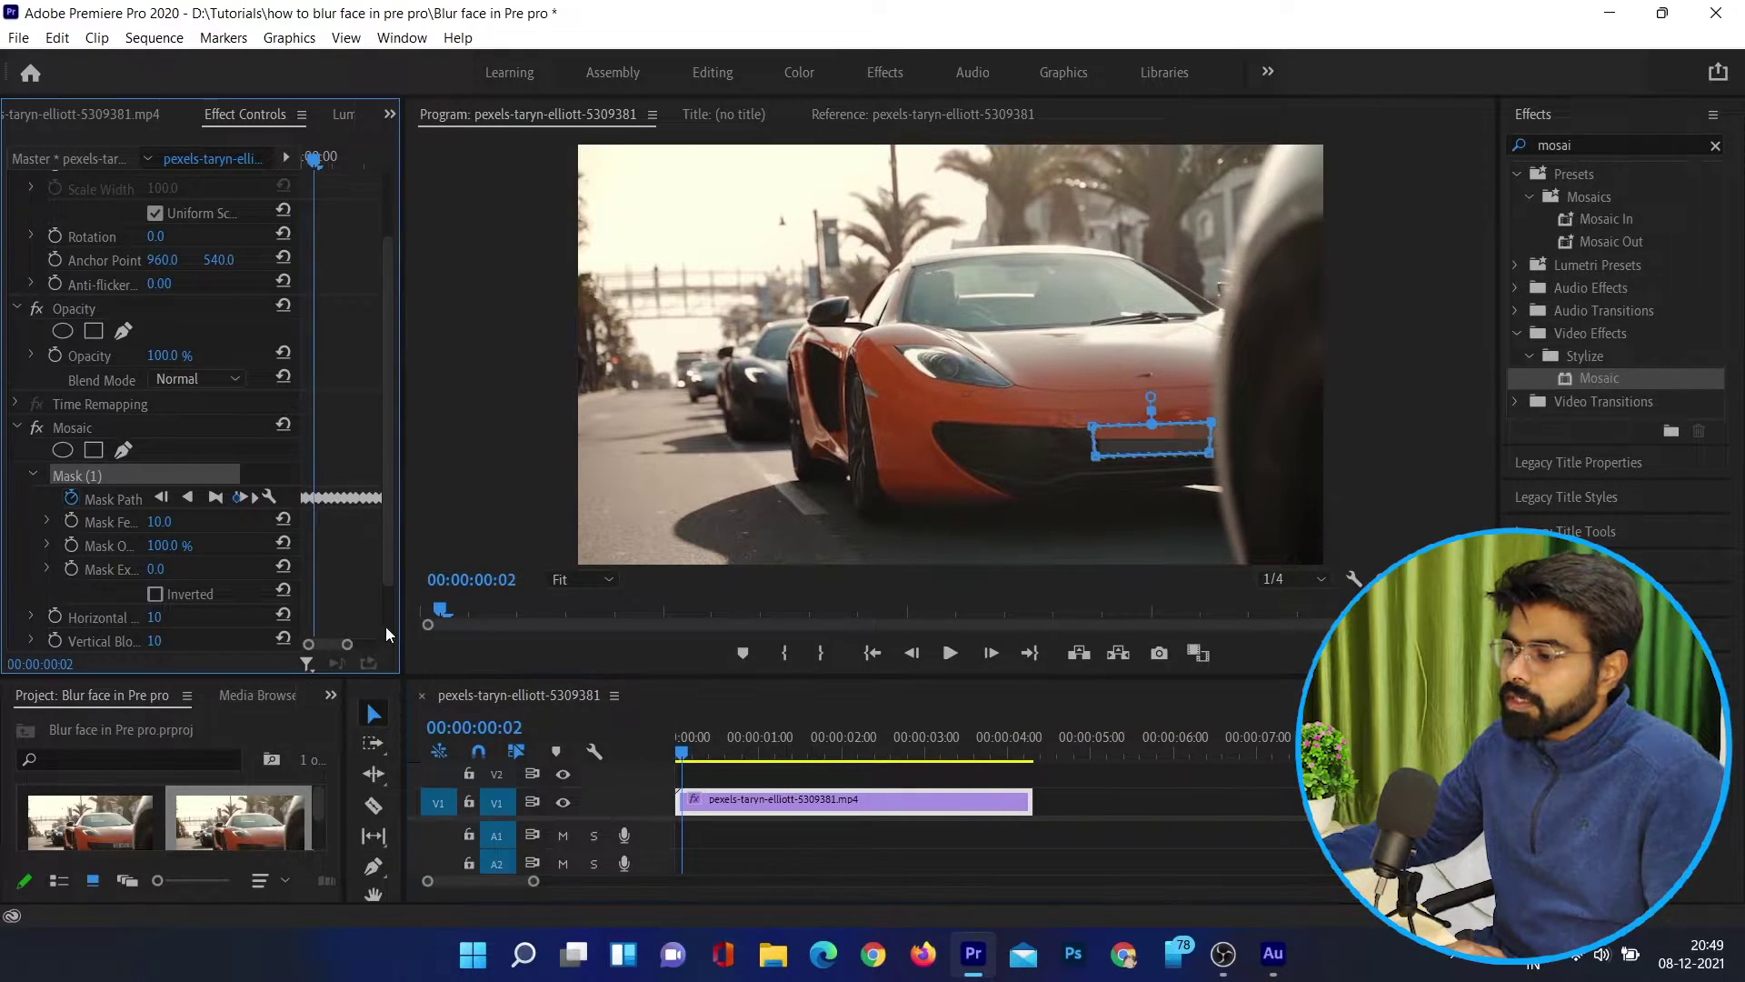
pyautogui.moveTo(400, 620); pyautogui.dragTo(466, 644)
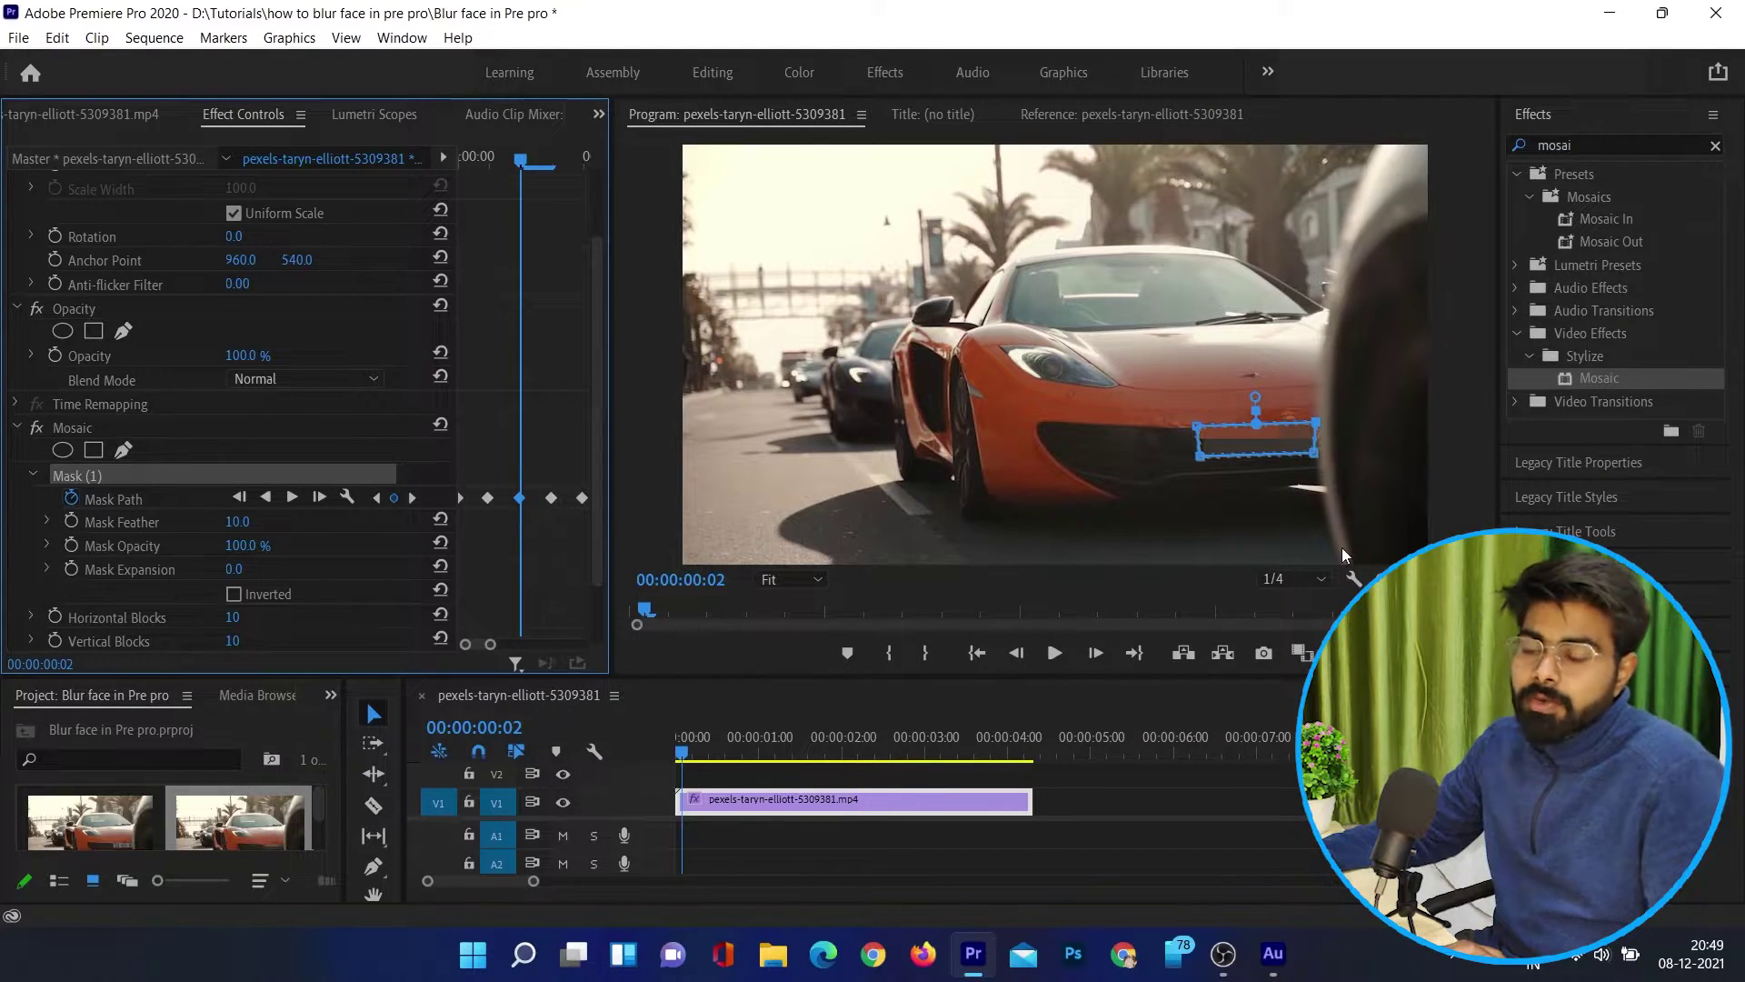
# Step through frames checking the mask fit, retrack it to the end, and rewind.
pyautogui.click(1096, 654)
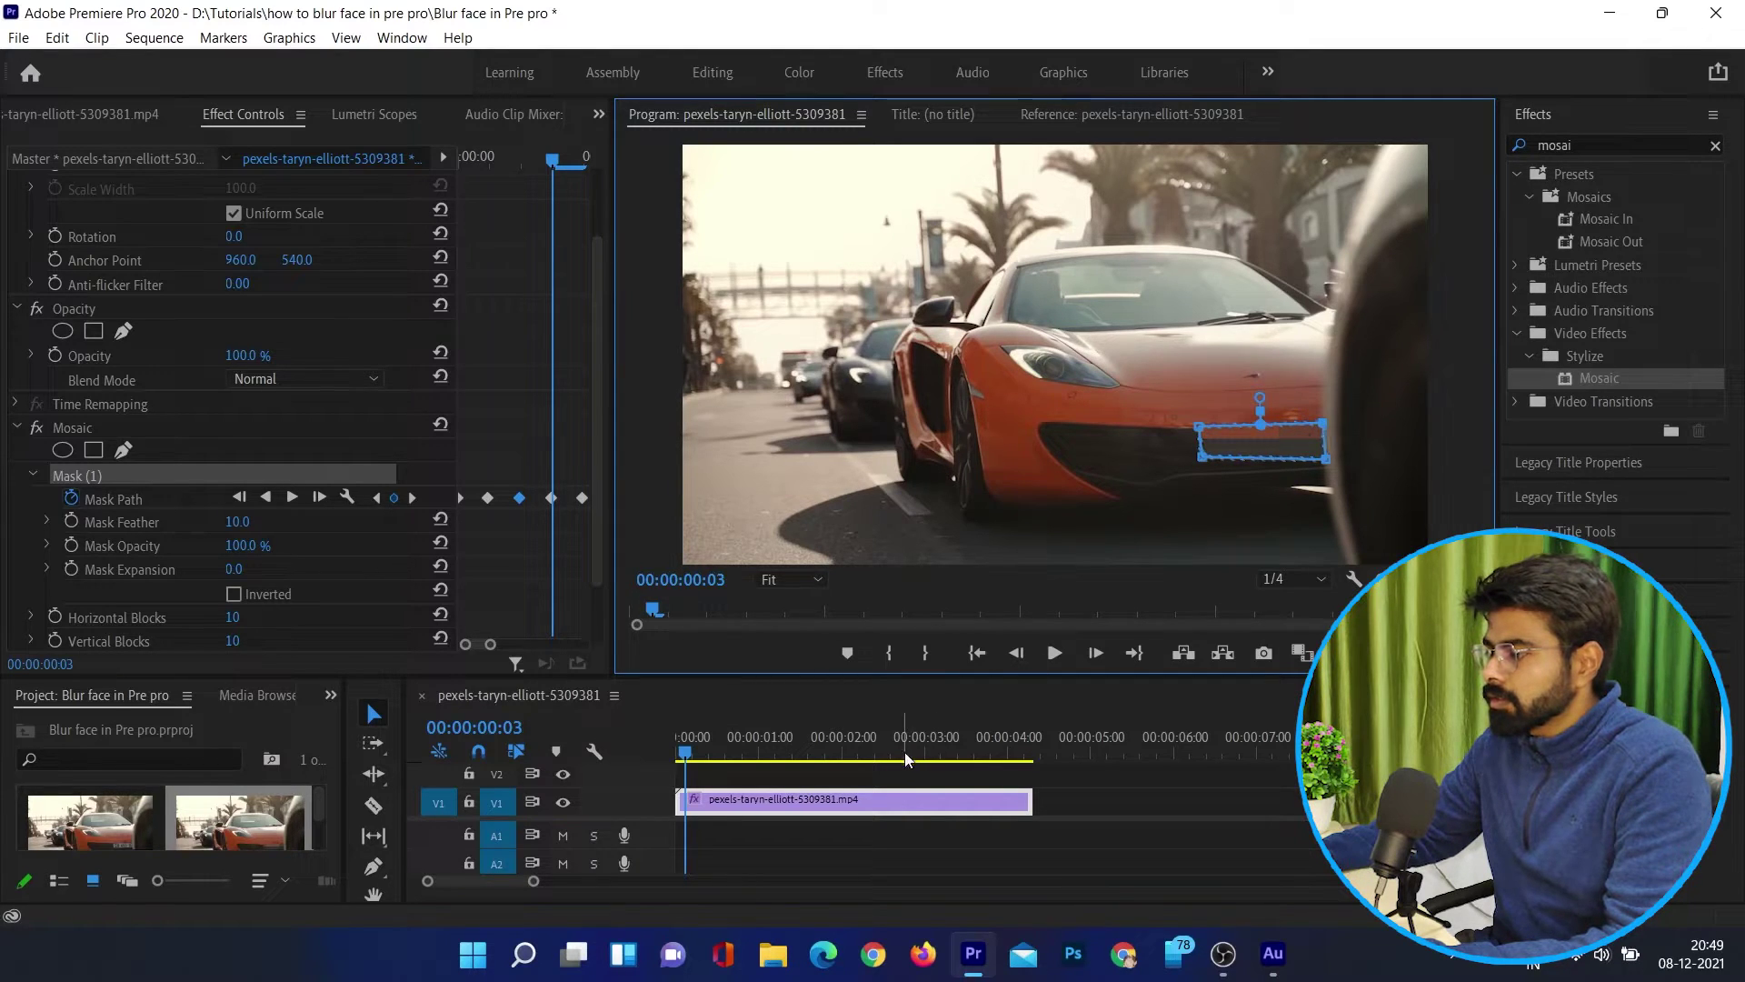
pyautogui.click(1096, 652)
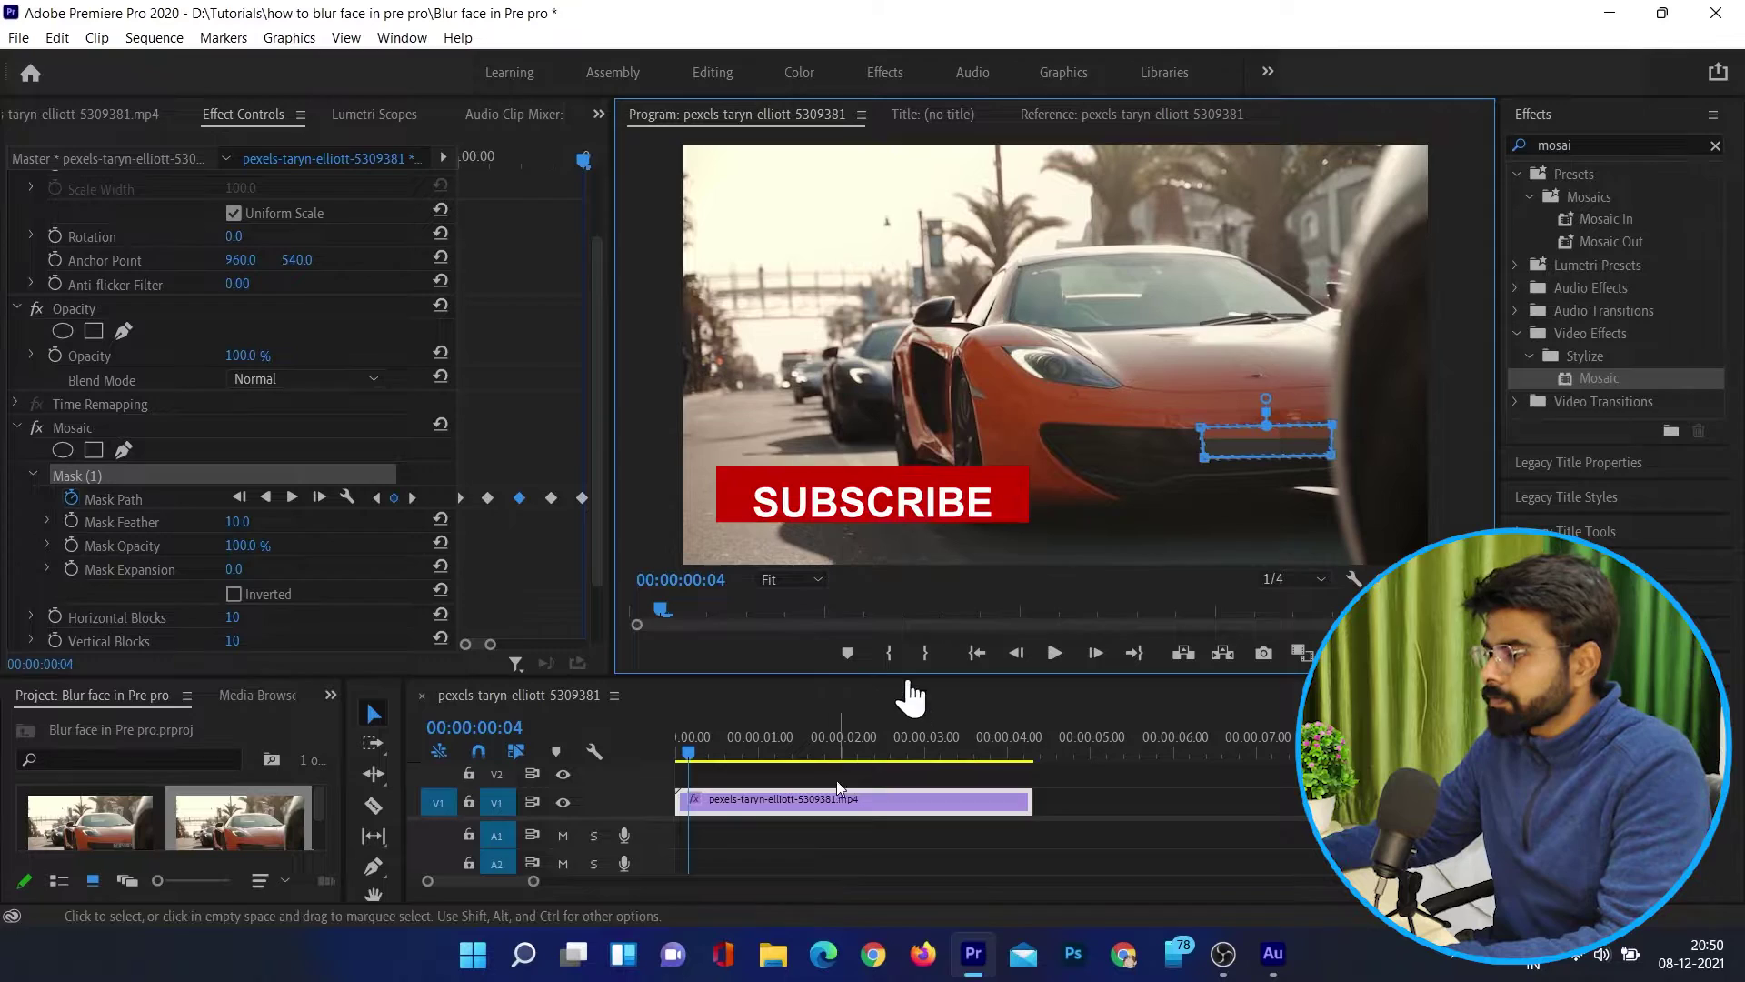
pyautogui.press('Right')
pyautogui.press('Right')
pyautogui.press('Right')
pyautogui.press('Right')
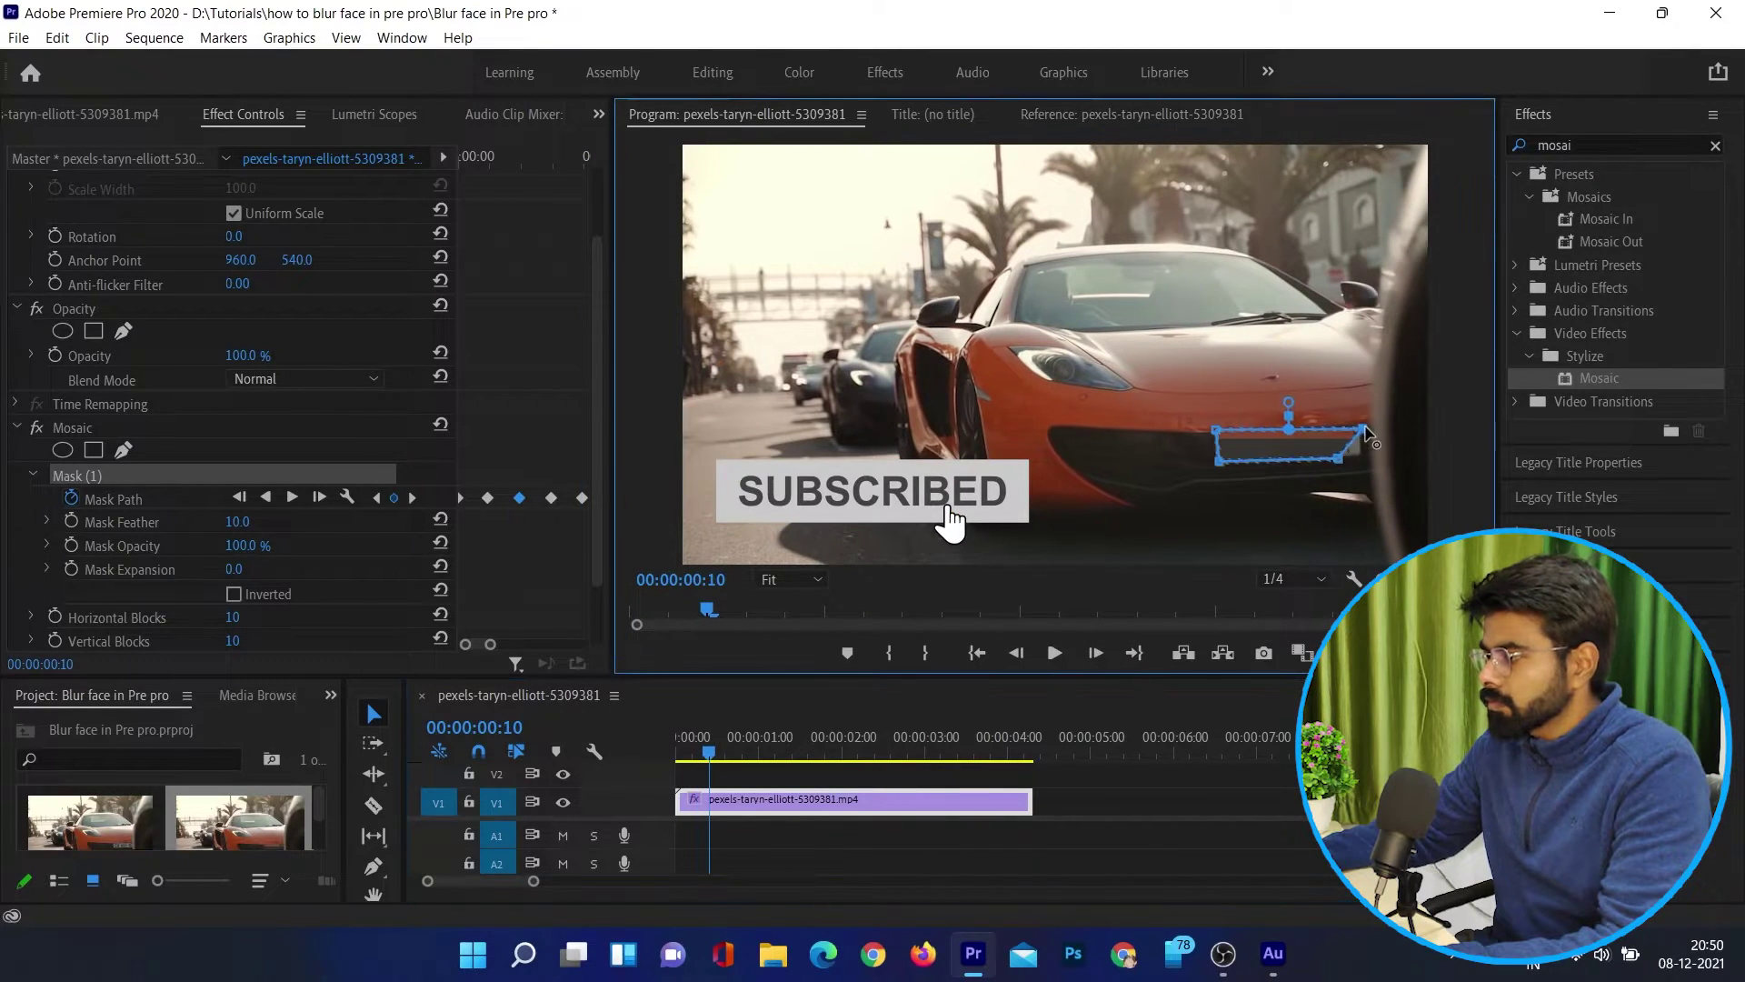
pyautogui.click(291, 497)
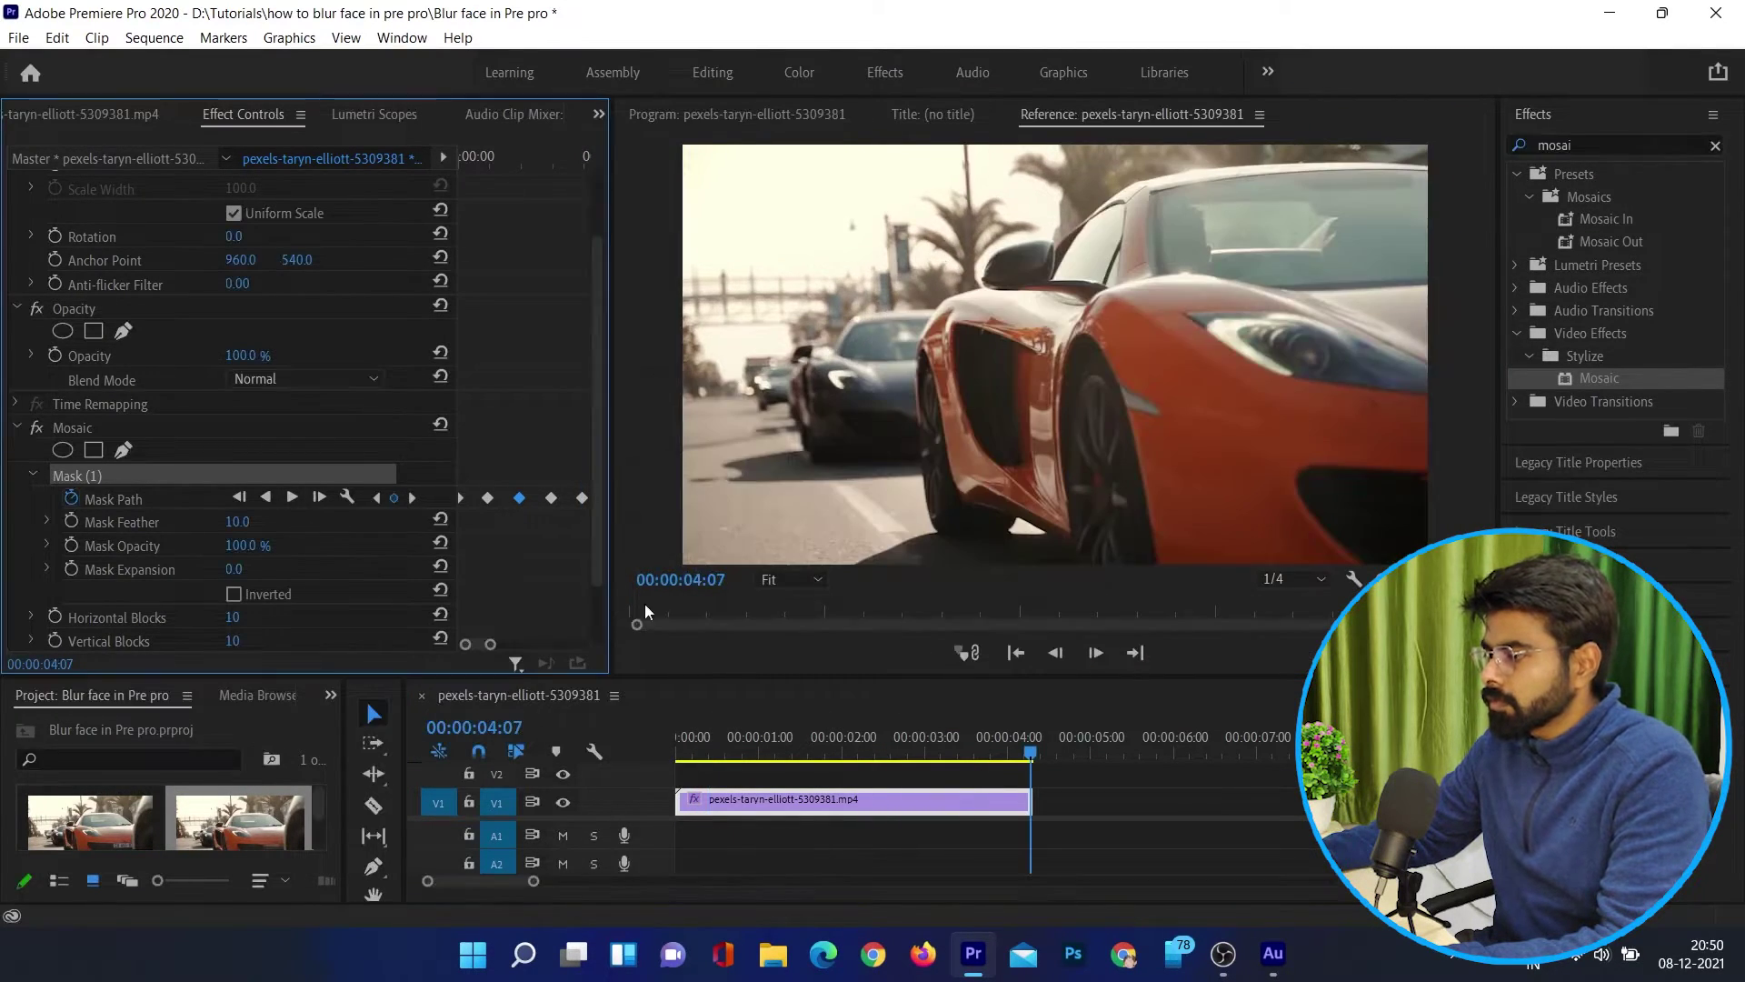
pyautogui.click(1016, 651)
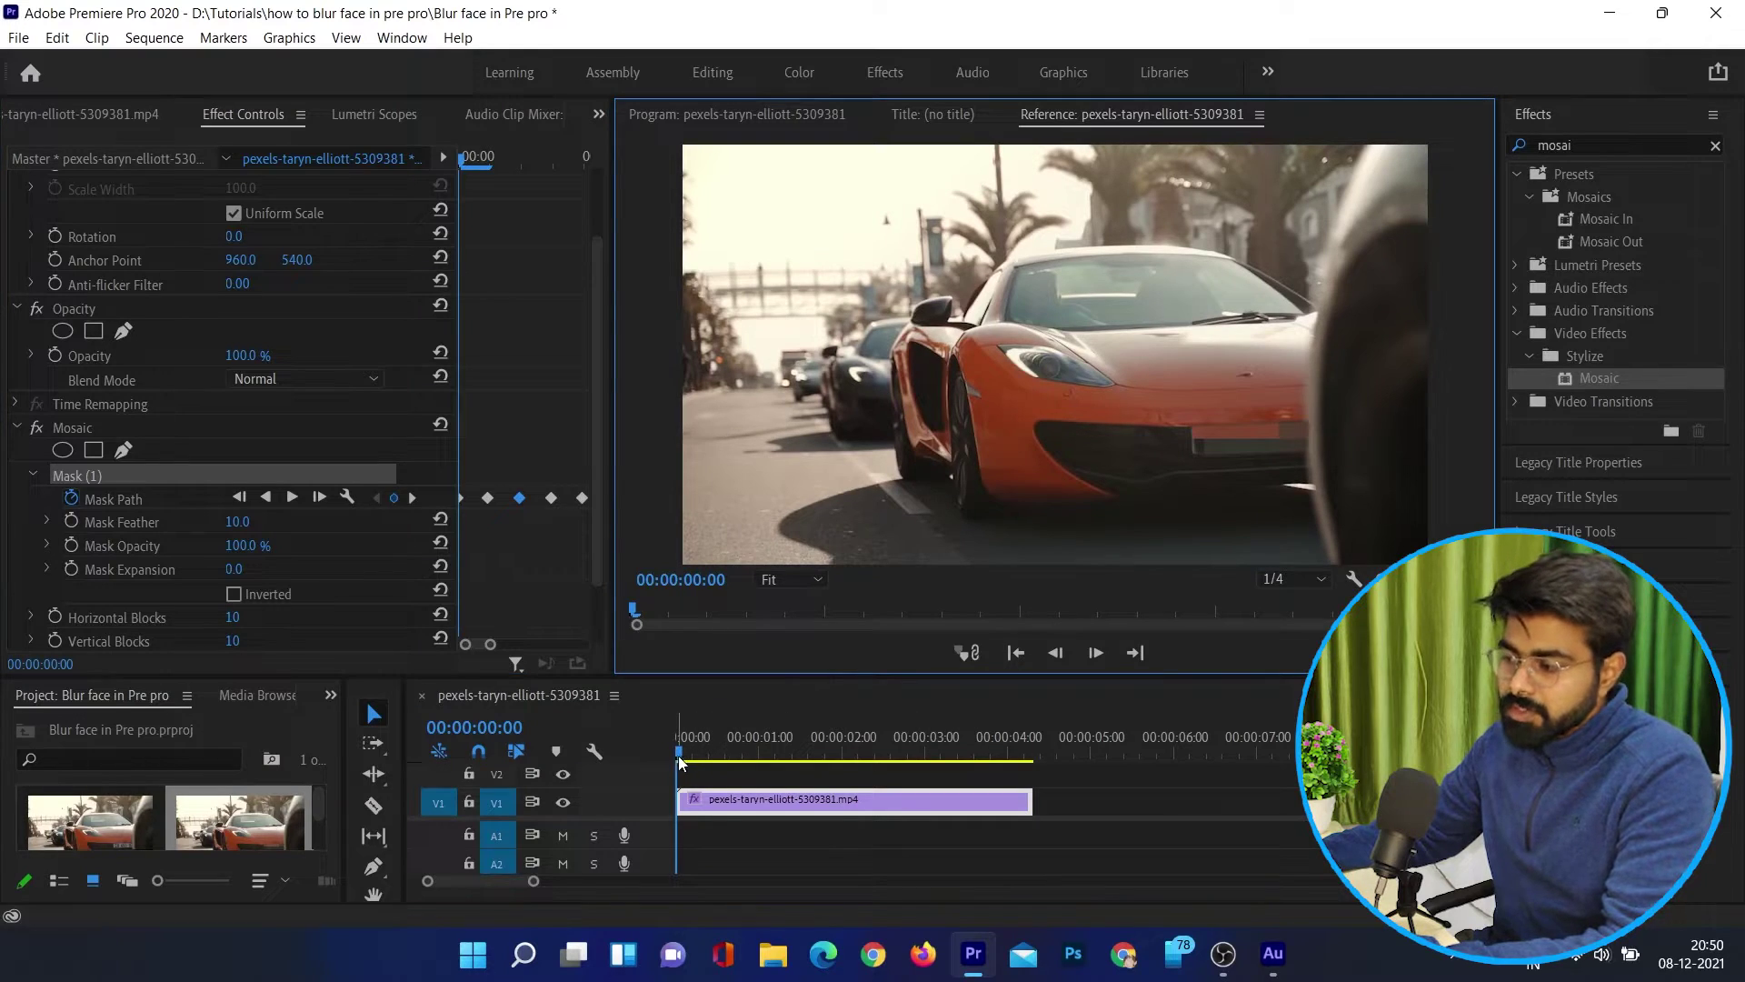
pyautogui.scroll(-2, 250, 546)
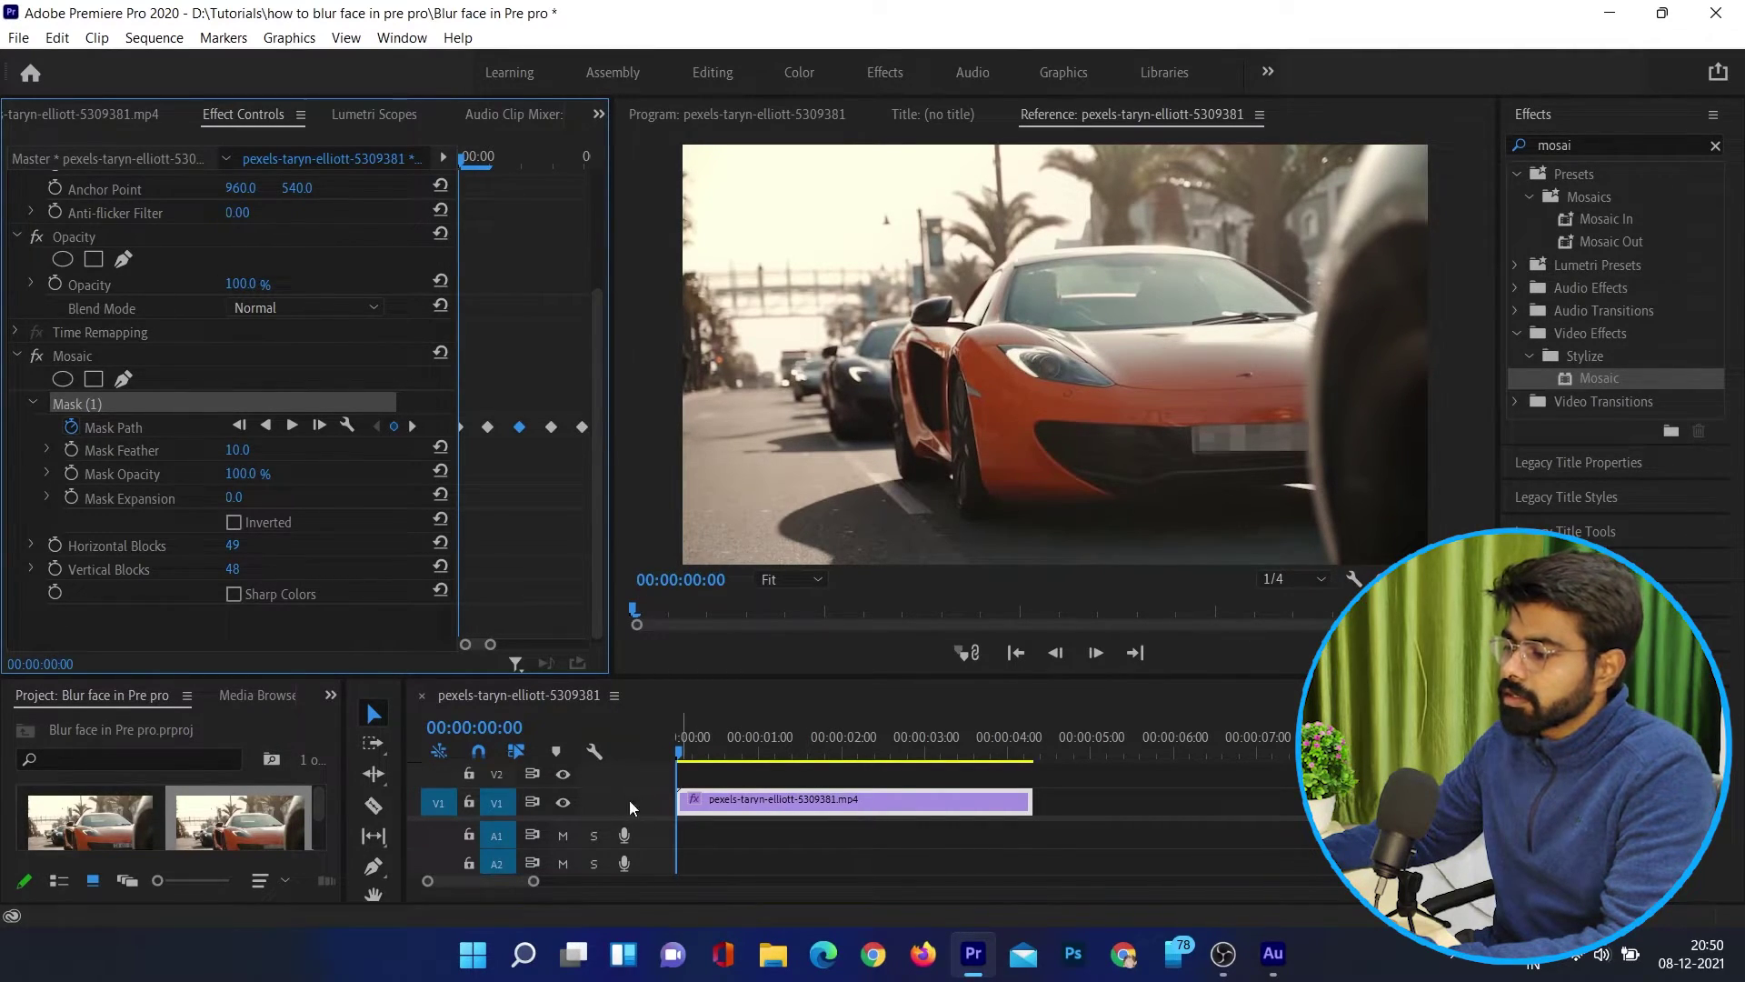
# Show the finer 49 by 48 block mosaic over the plate in the Program monitor.
pyautogui.click(686, 758)
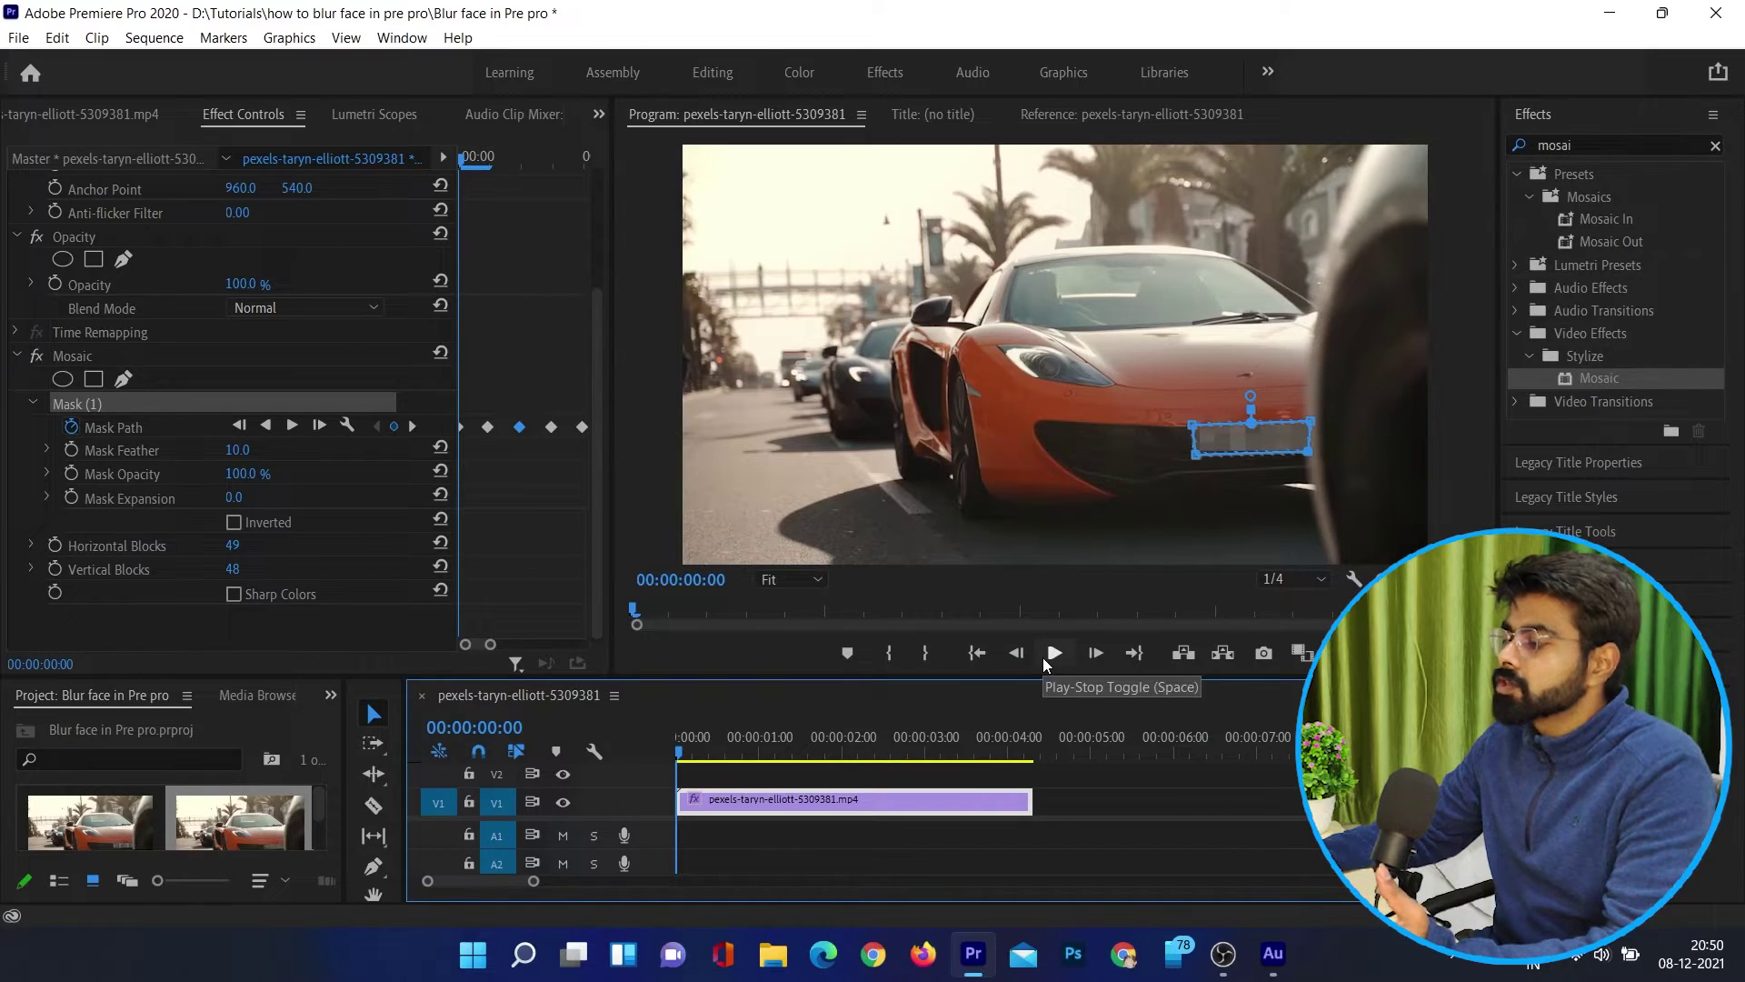
pyautogui.click(1053, 653)
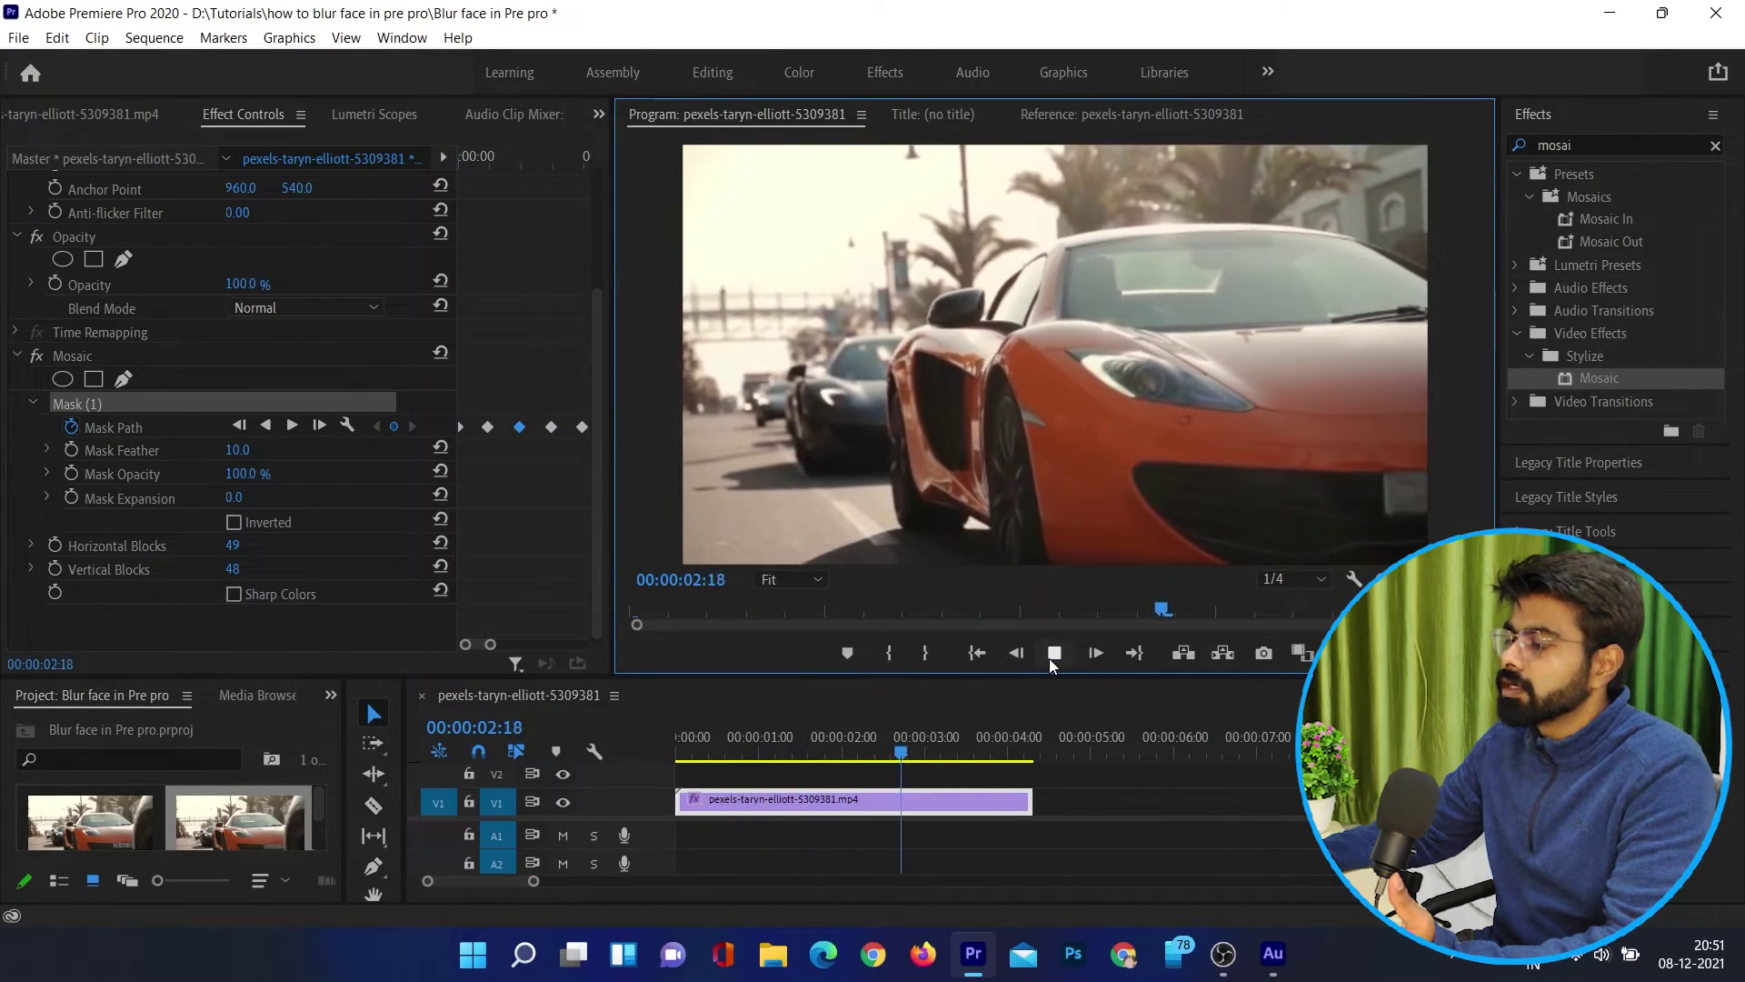
pyautogui.click(760, 750)
pyautogui.moveTo(760, 753); pyautogui.dragTo(818, 759)
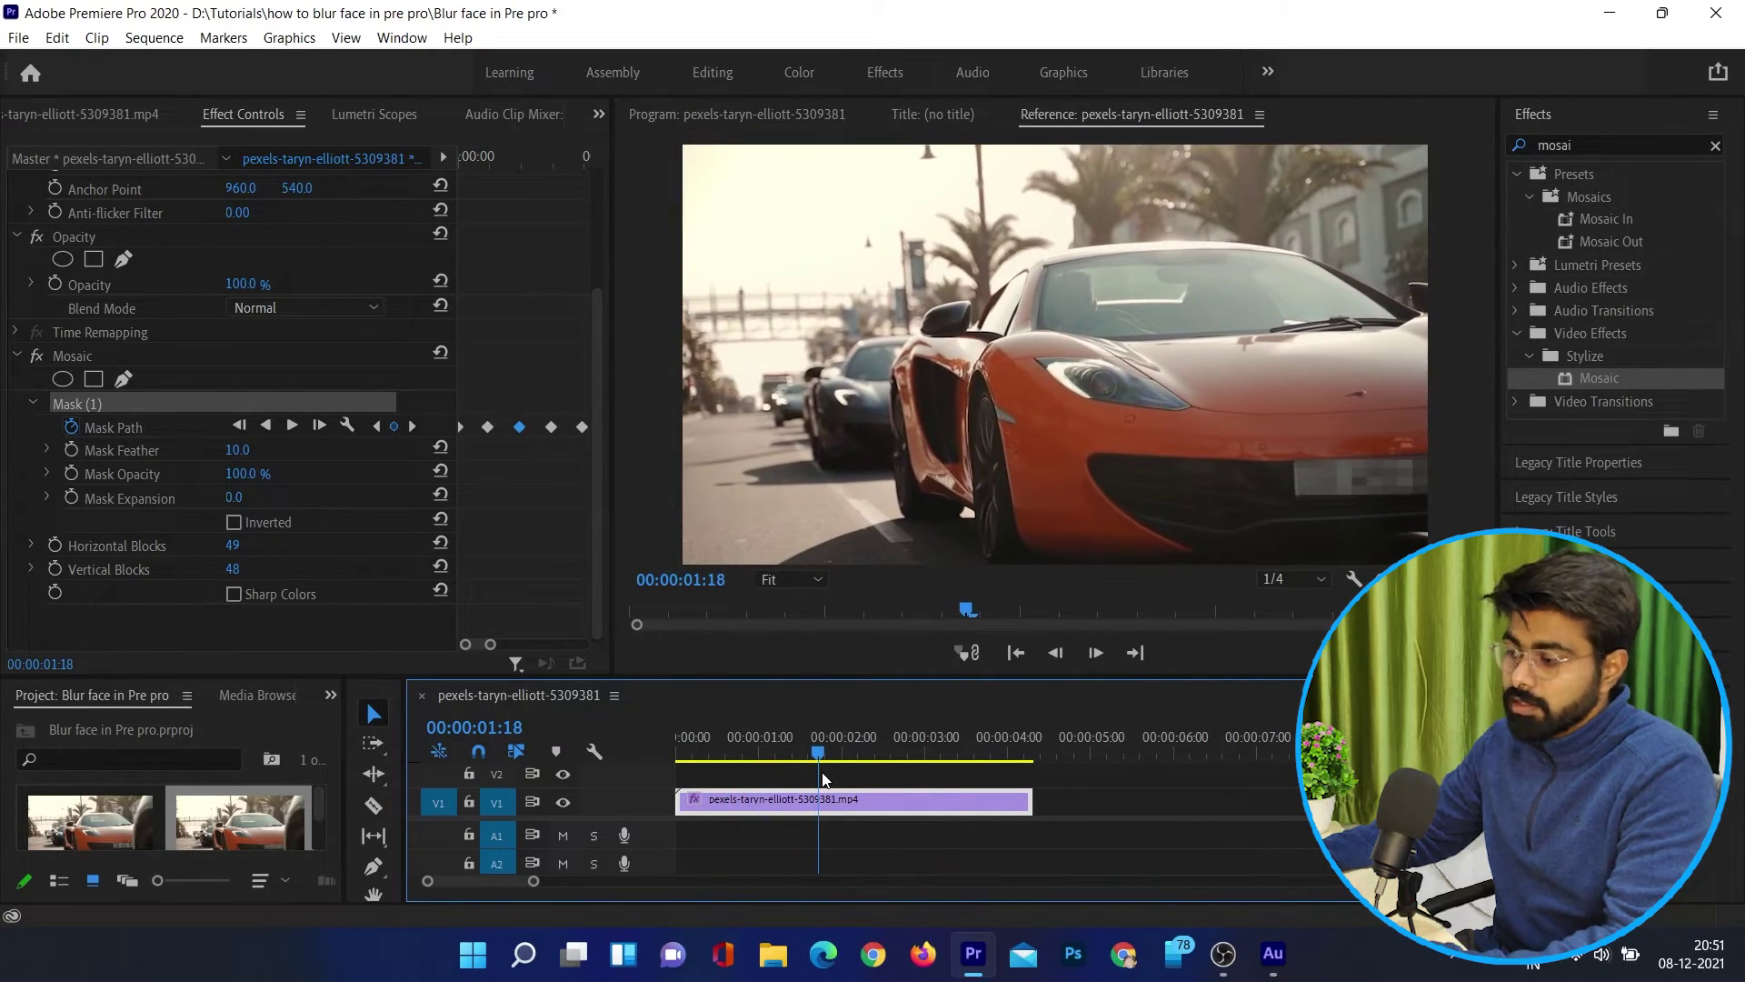